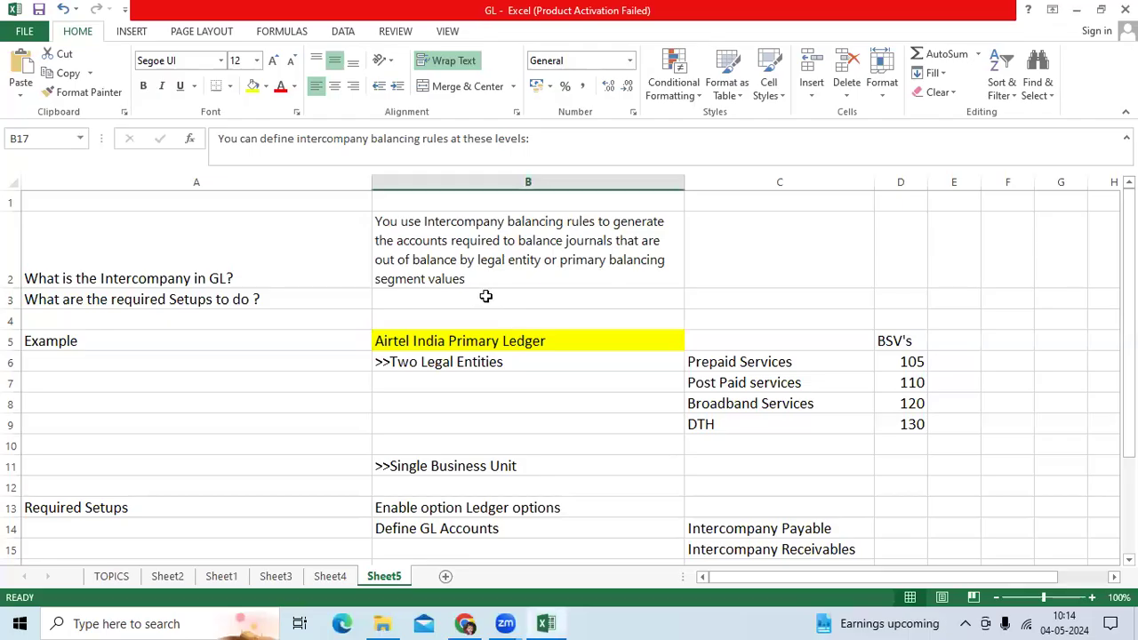
Delete the empty first row of Sheet5 so the intercompany question moves up to row 1.
left_click(13, 200)
right_click(12, 200)
left_click(46, 336)
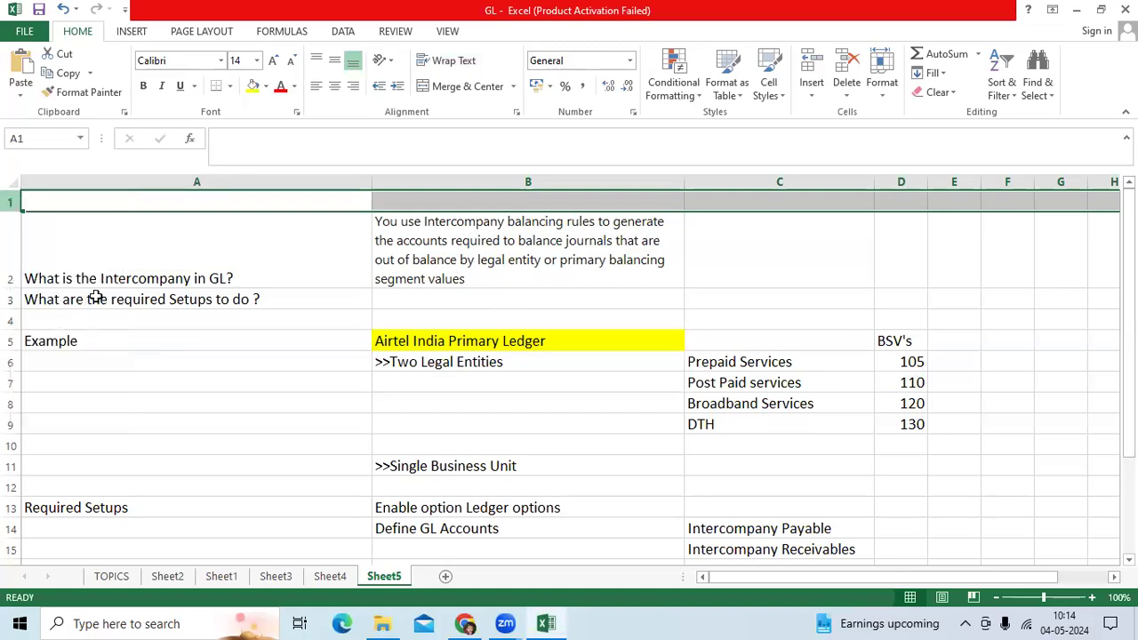
left_click(184, 261)
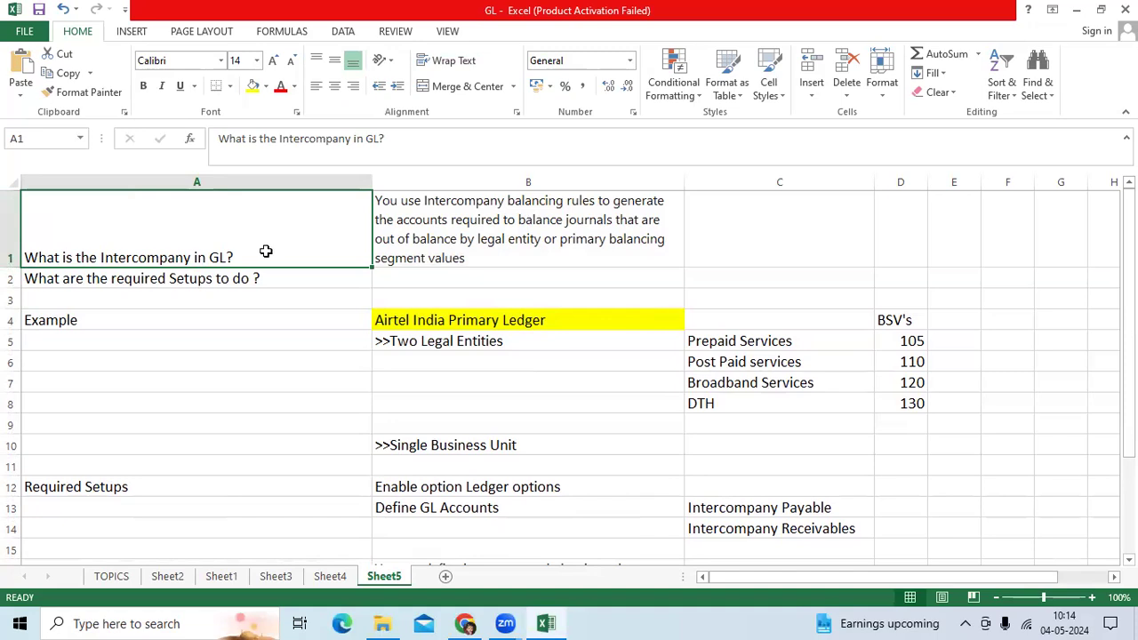
Review the setups question in A2, the Example label in A4 and the ledger name in B4.
left_click(201, 282)
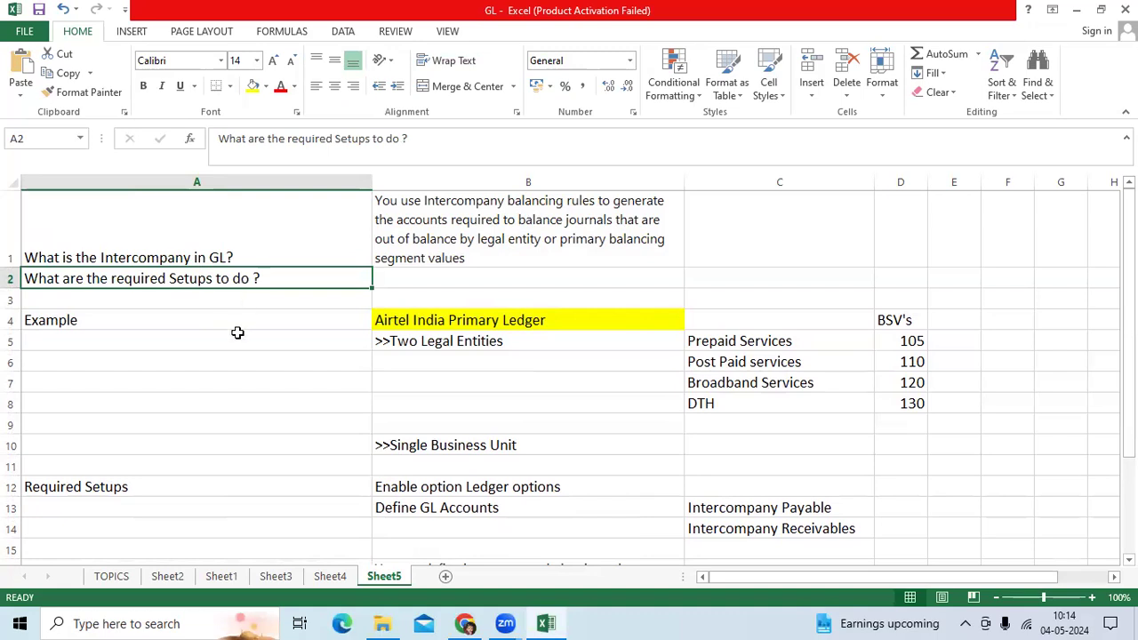
left_click(171, 320)
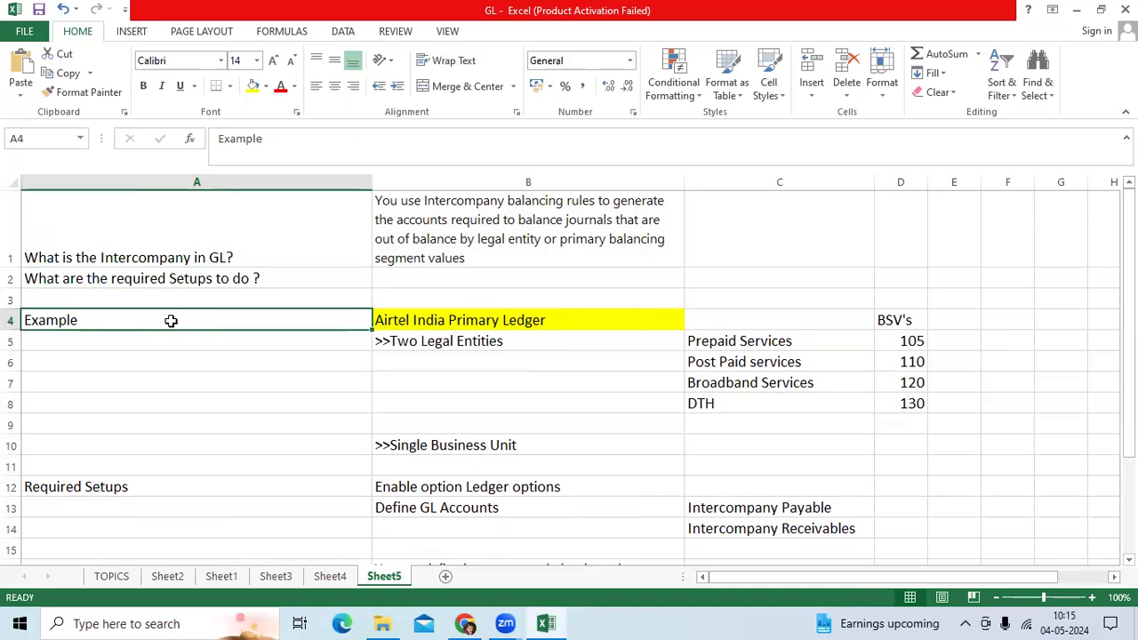
left_click(455, 319)
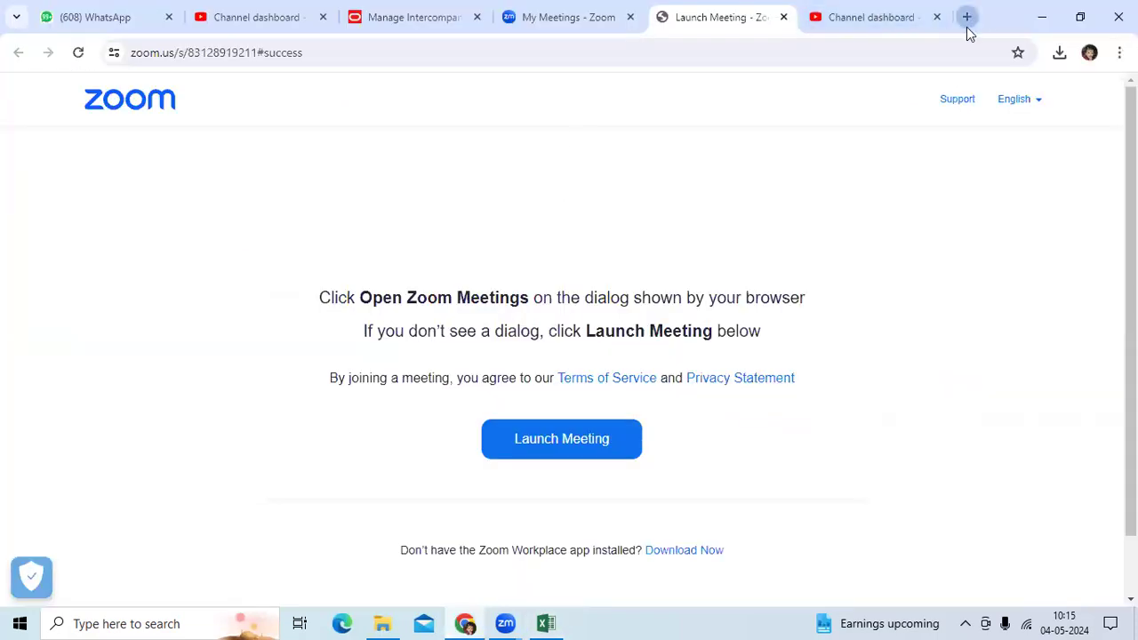
Search Google for 'airte' in a new tab and open Airtel's Prepaid SIM Card page on airtel.in.
left_click(967, 27)
type("airte")
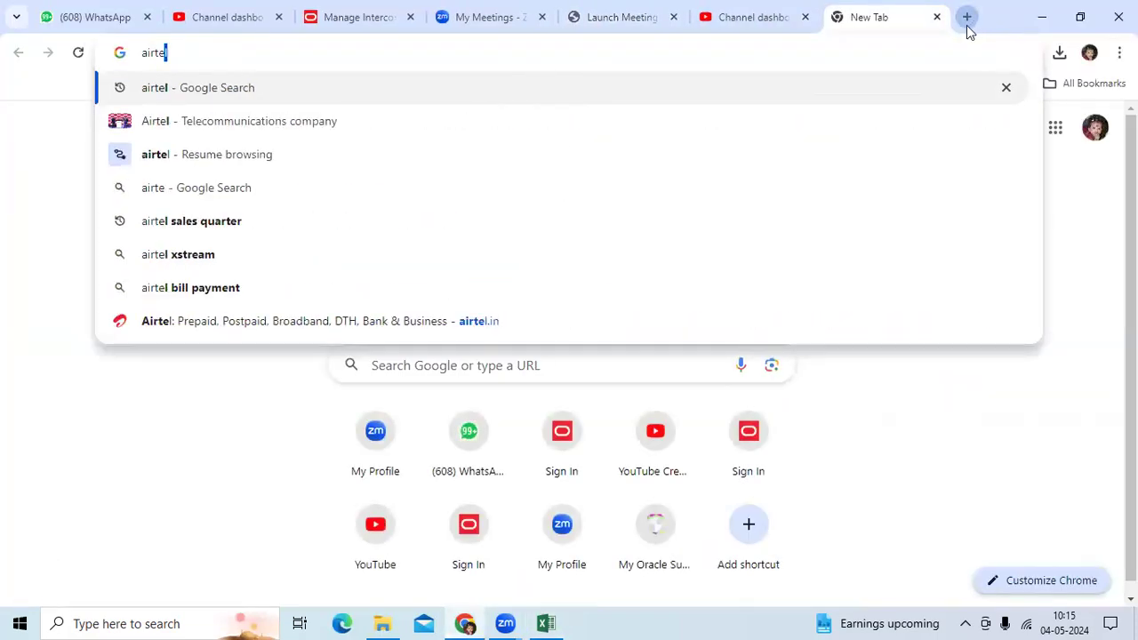
key("Return")
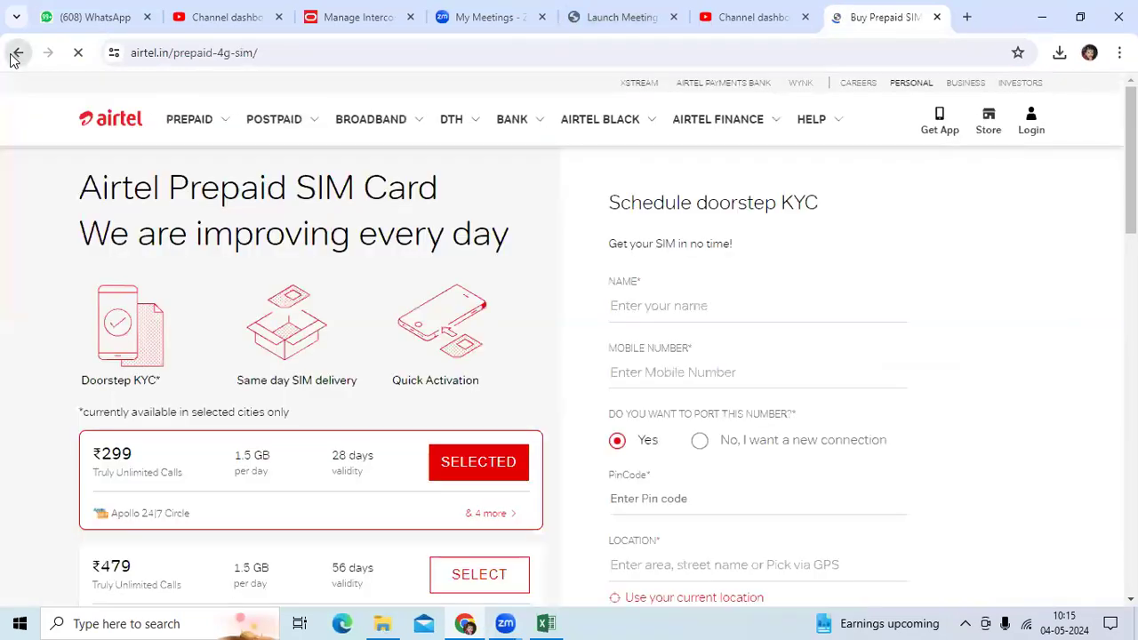
left_click(14, 52)
left_click(338, 395)
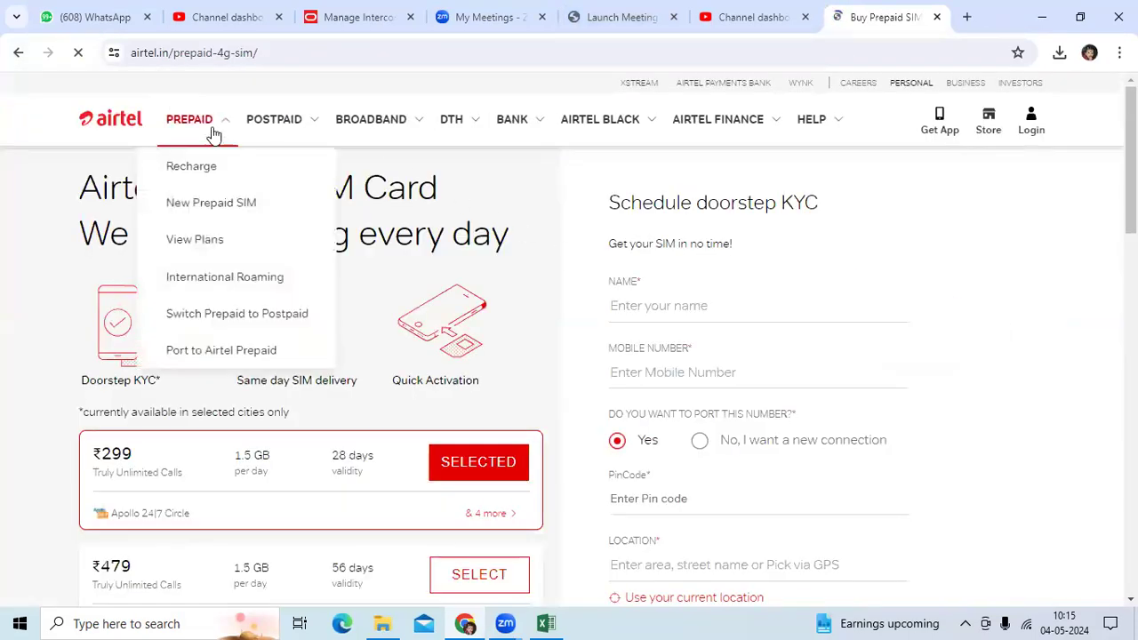
mouse_move(281, 133)
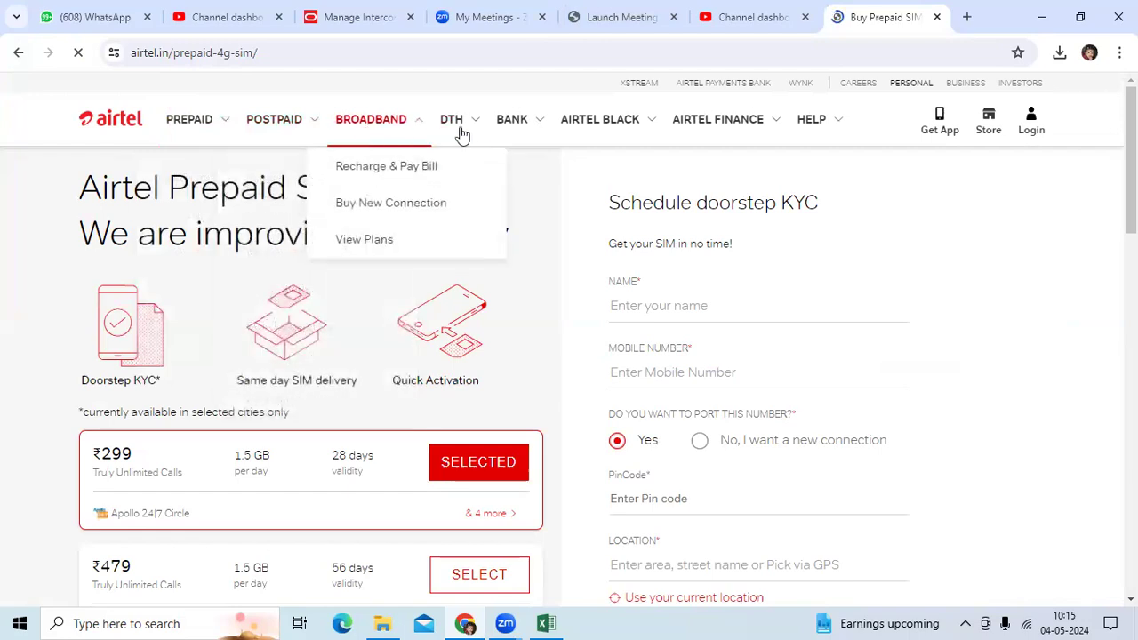
mouse_move(465, 133)
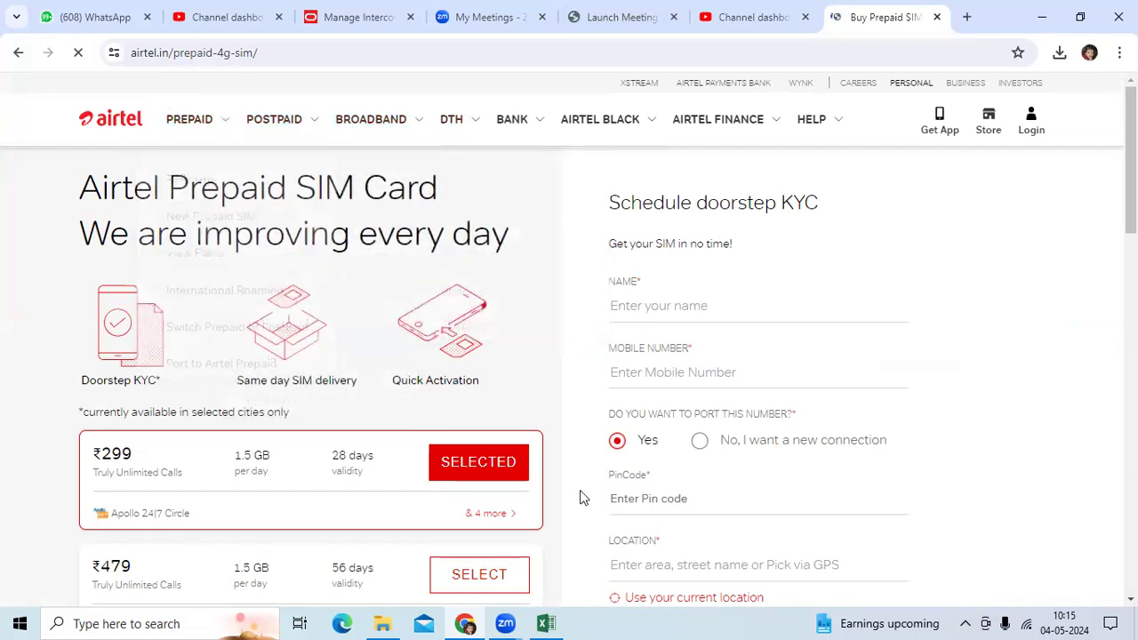
Append '- INR' to the ledger name in B4, making it 'Airtel India Primary Ledger- INR'.
left_click(547, 622)
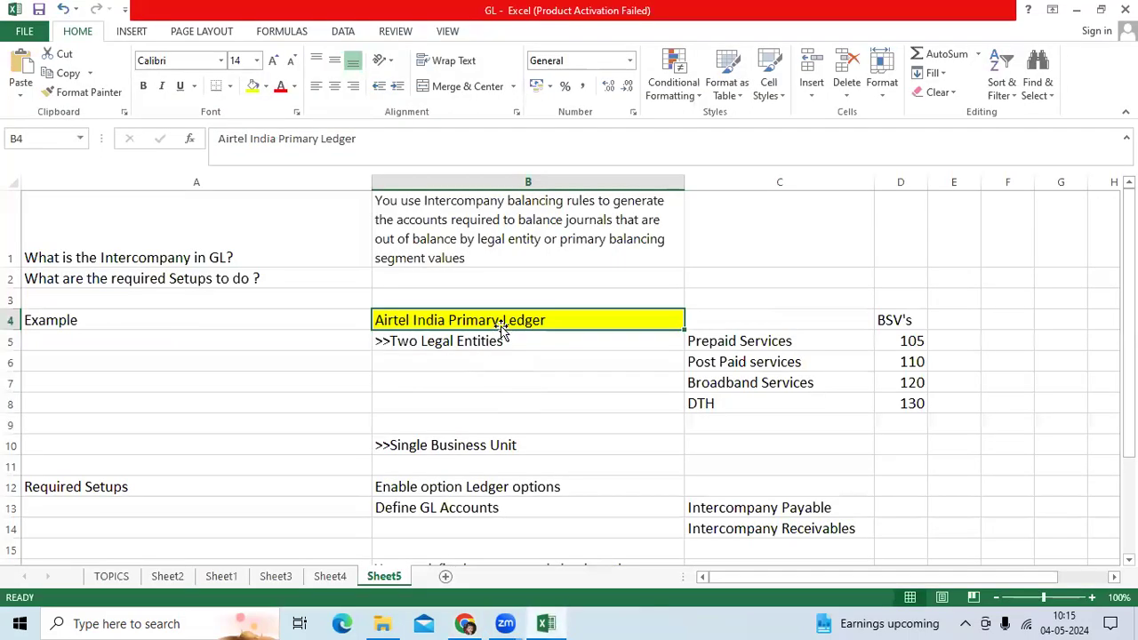
double_click(562, 321)
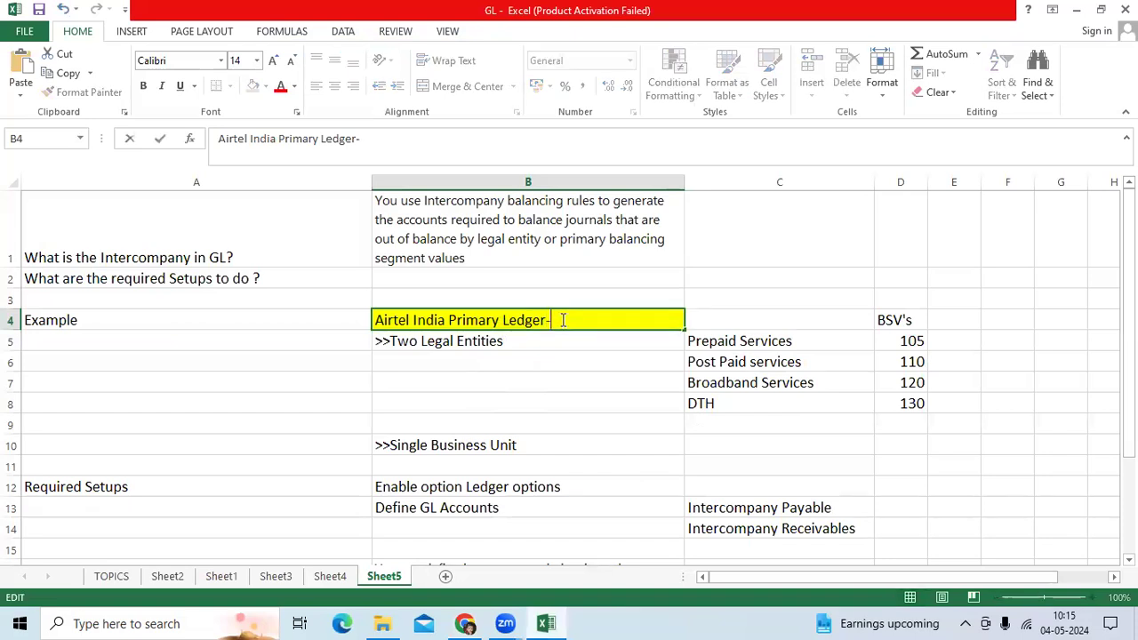
type("- INR")
key("ctrl+Return")
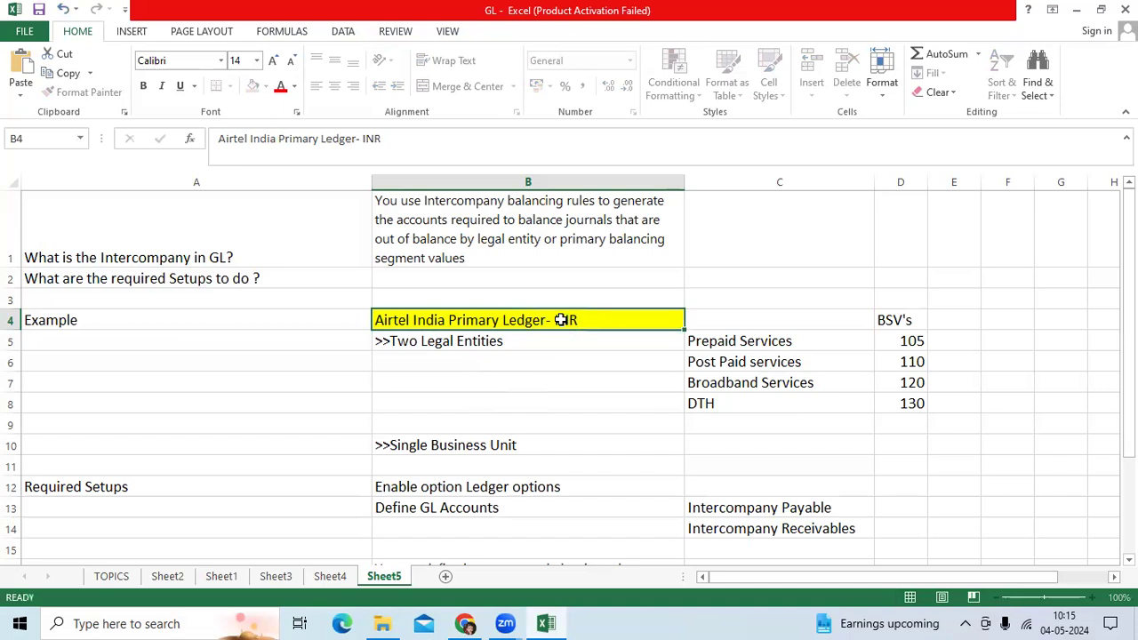
Replace 'Two' with 'Four' in B5 so it reads '>>Four Legal Entities'.
left_click(529, 342)
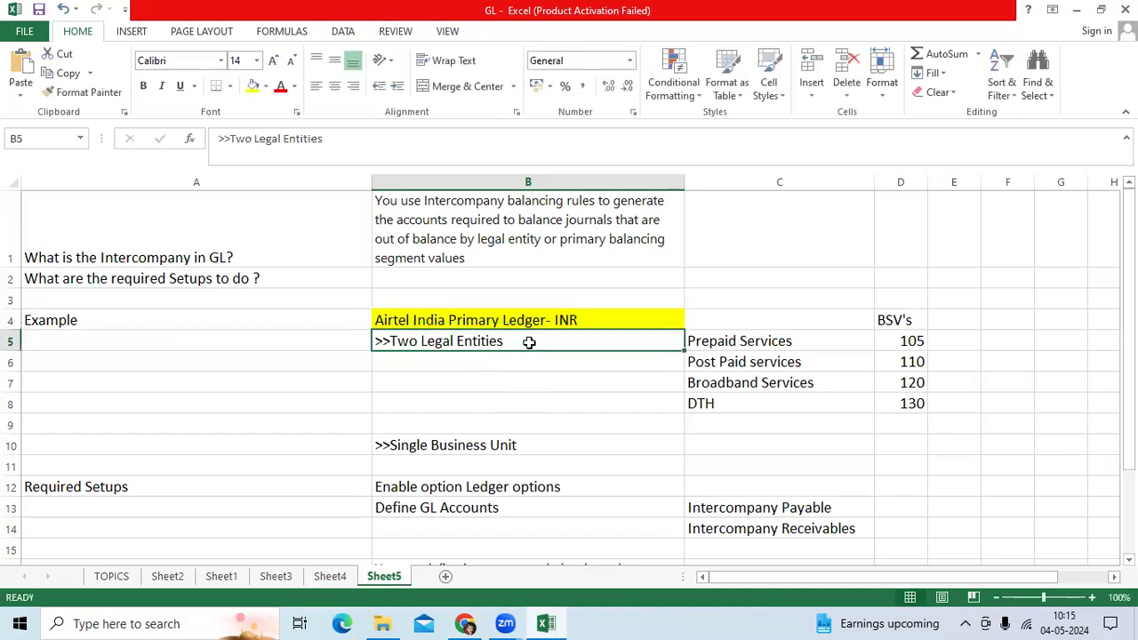
left_click_drag(418, 341, 395, 342)
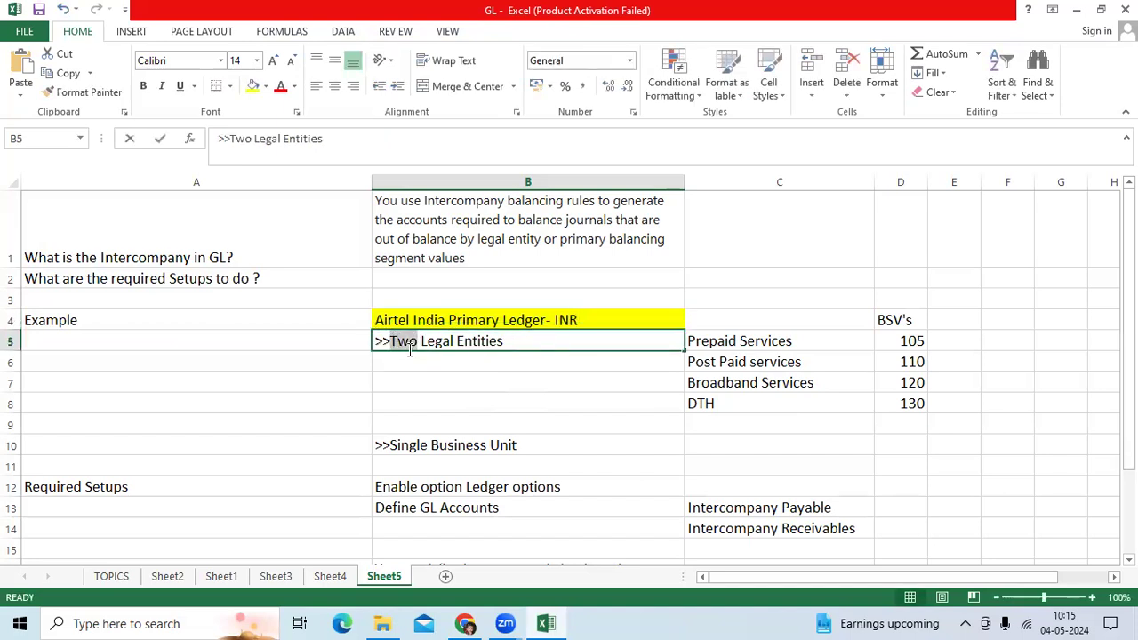
double_click(410, 351)
type("Four")
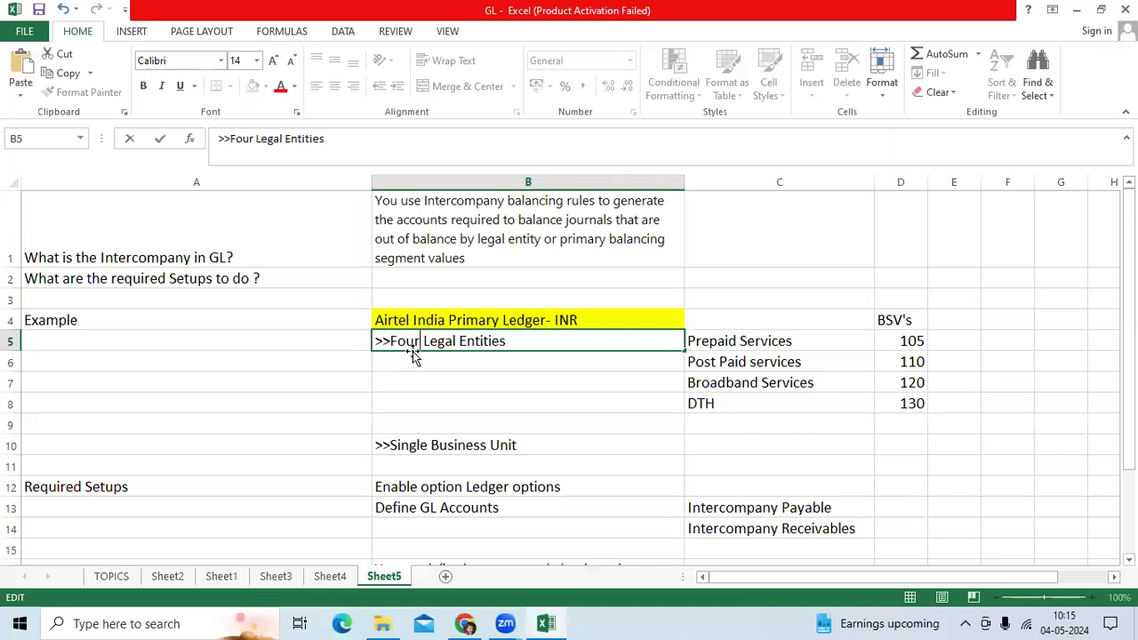
key("ctrl+Return")
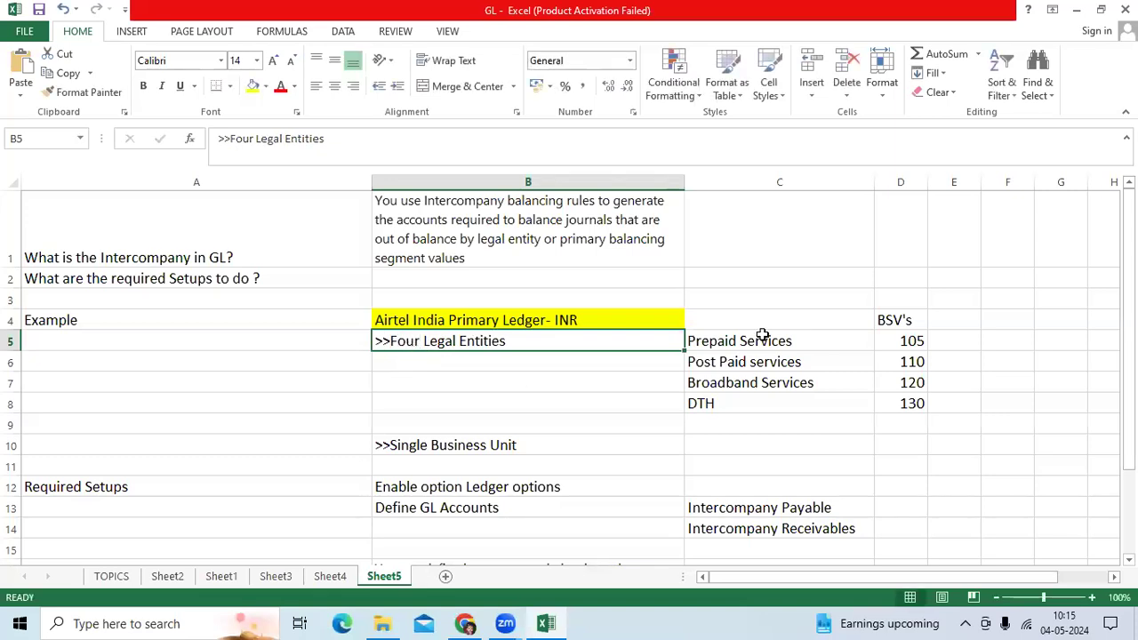
Apply All Borders to the services-and-BSV table in C5:D8.
left_click_drag(757, 343, 750, 402)
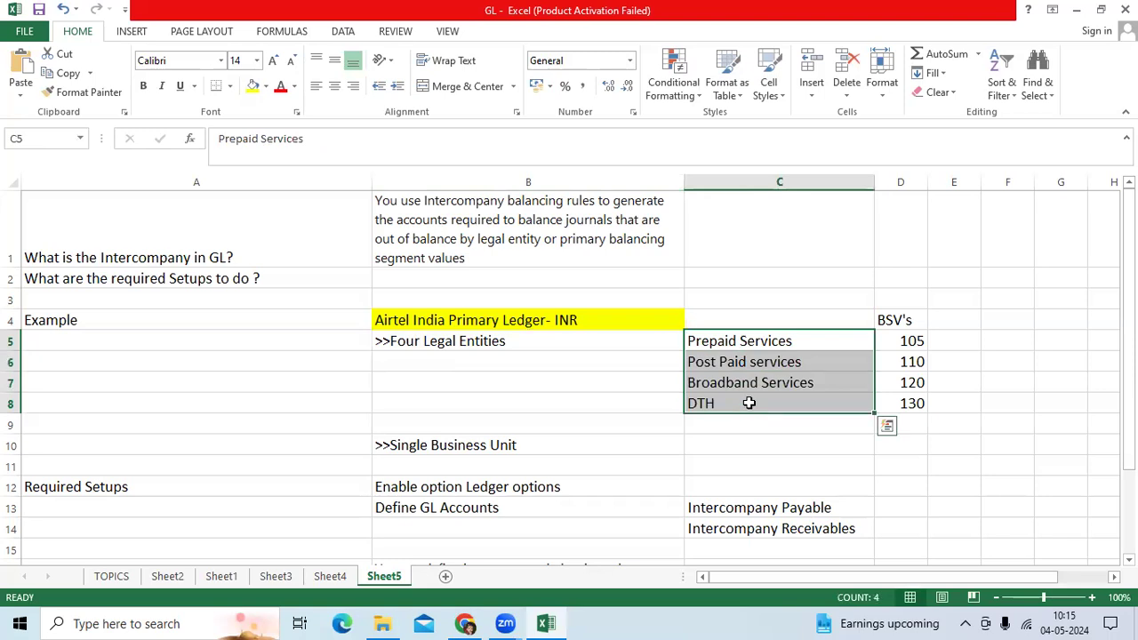
left_click(913, 340)
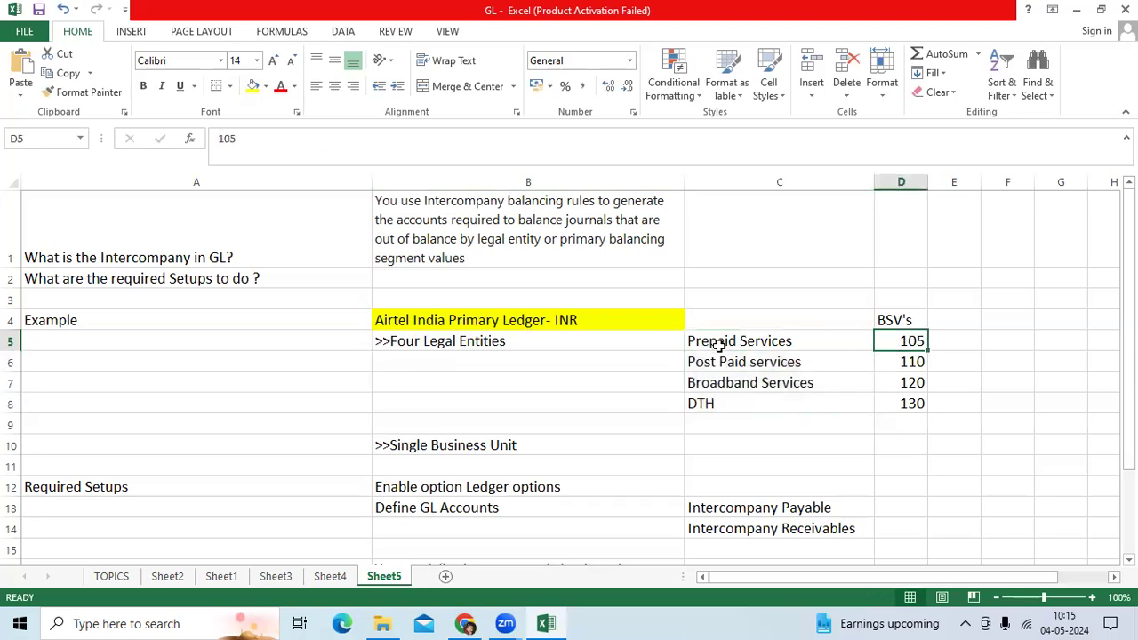
left_click_drag(734, 341, 902, 403)
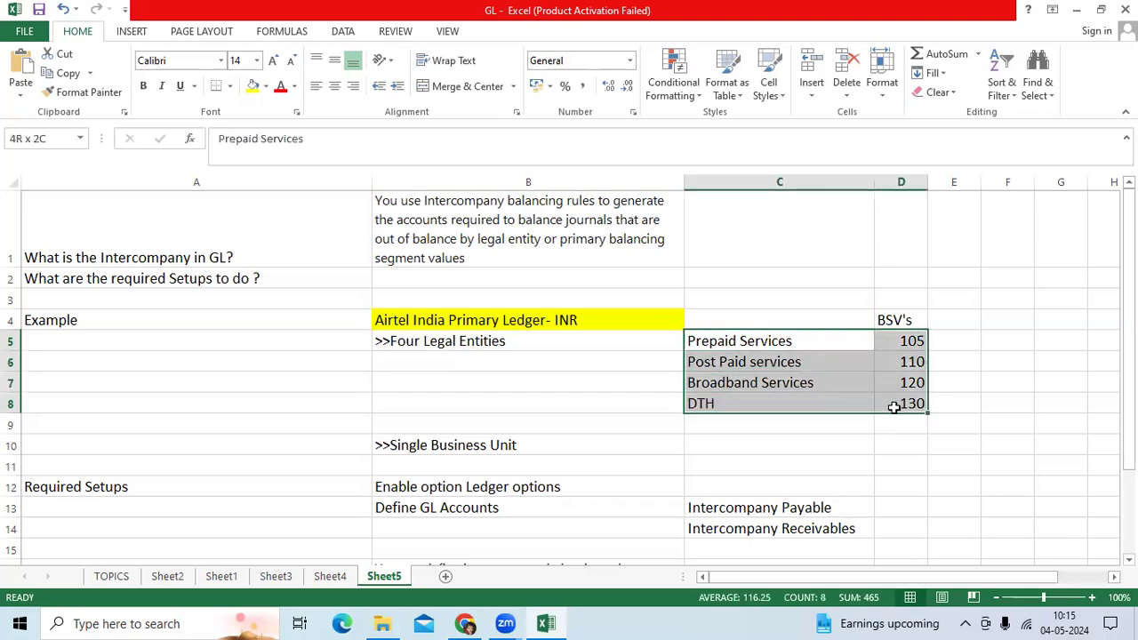
left_click(229, 86)
left_click(245, 227)
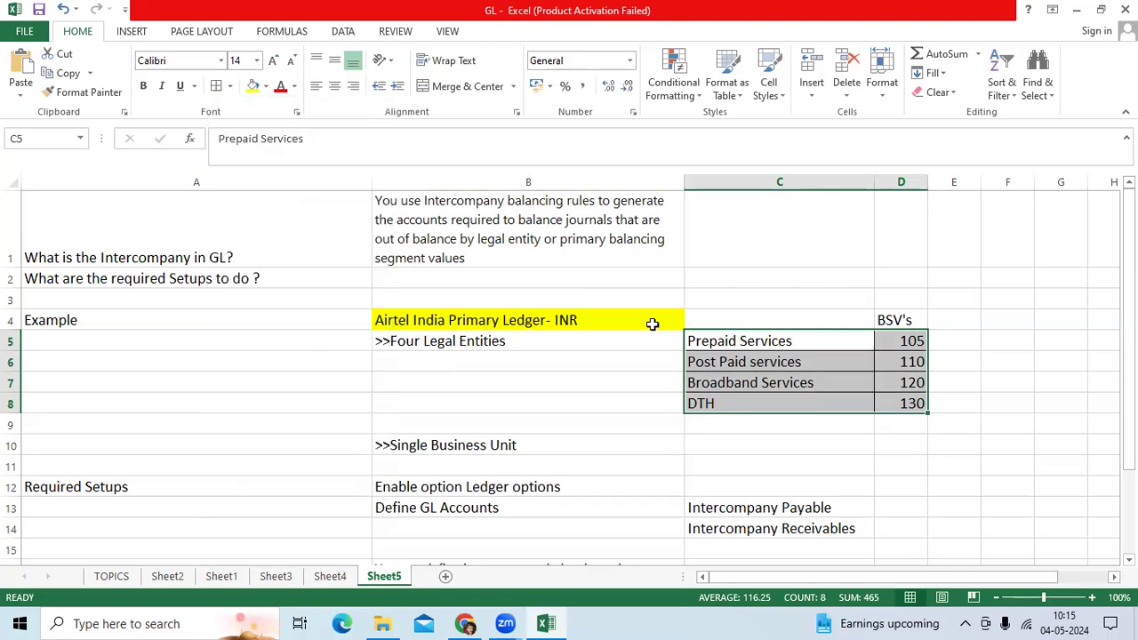
left_click(752, 341)
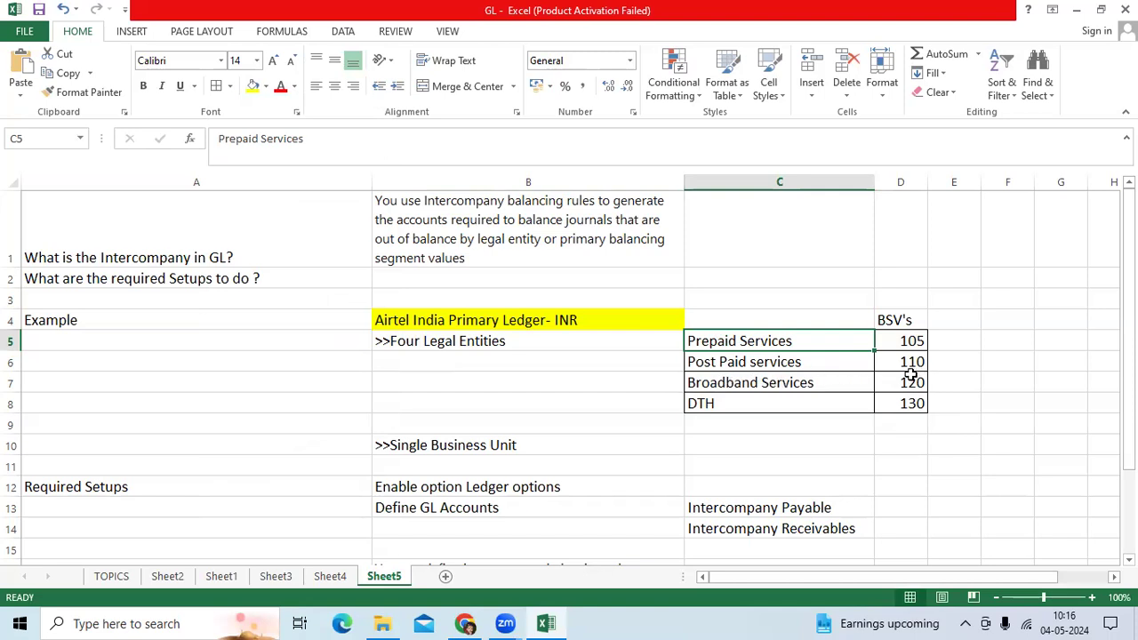
scroll(909, 374, "down", 2)
scroll(909, 373, "up", 2)
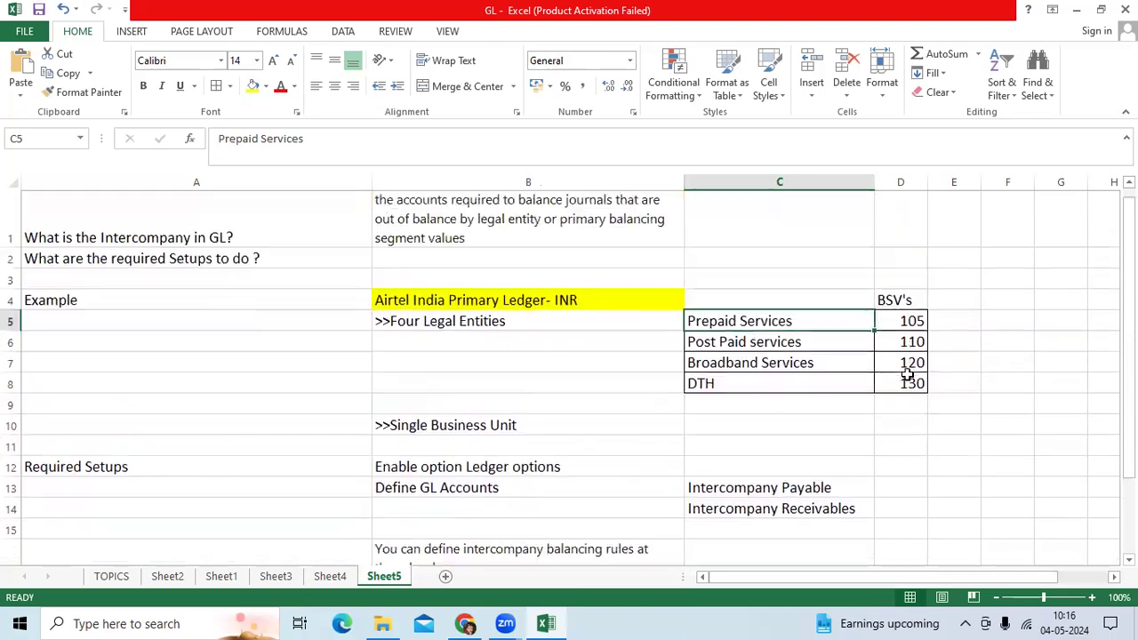
left_click(503, 441)
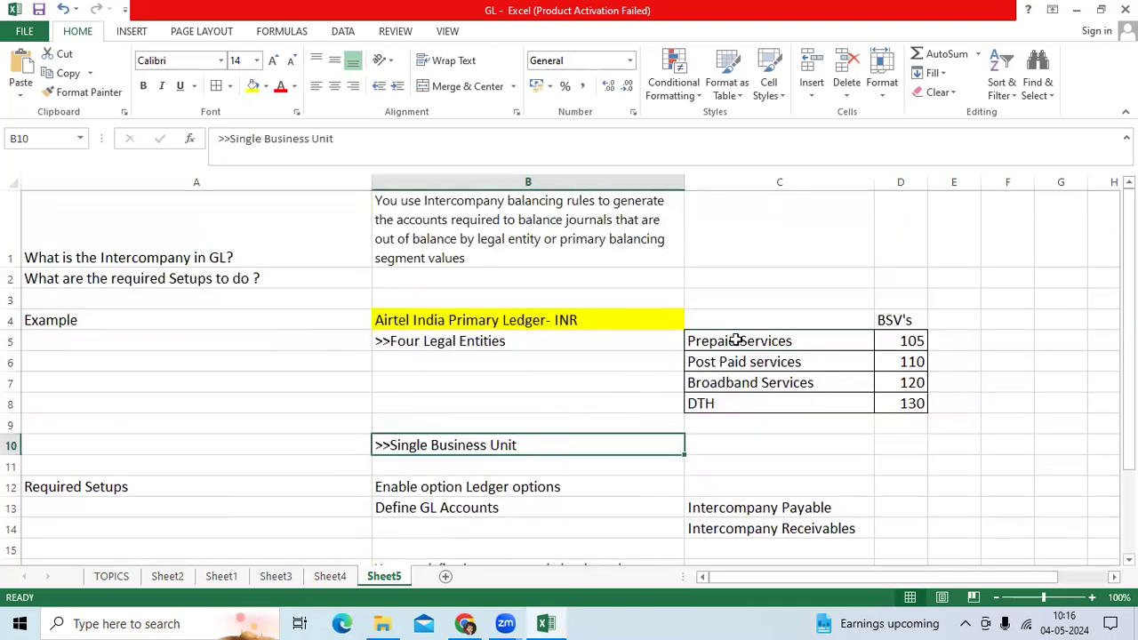
left_click_drag(735, 339, 893, 402)
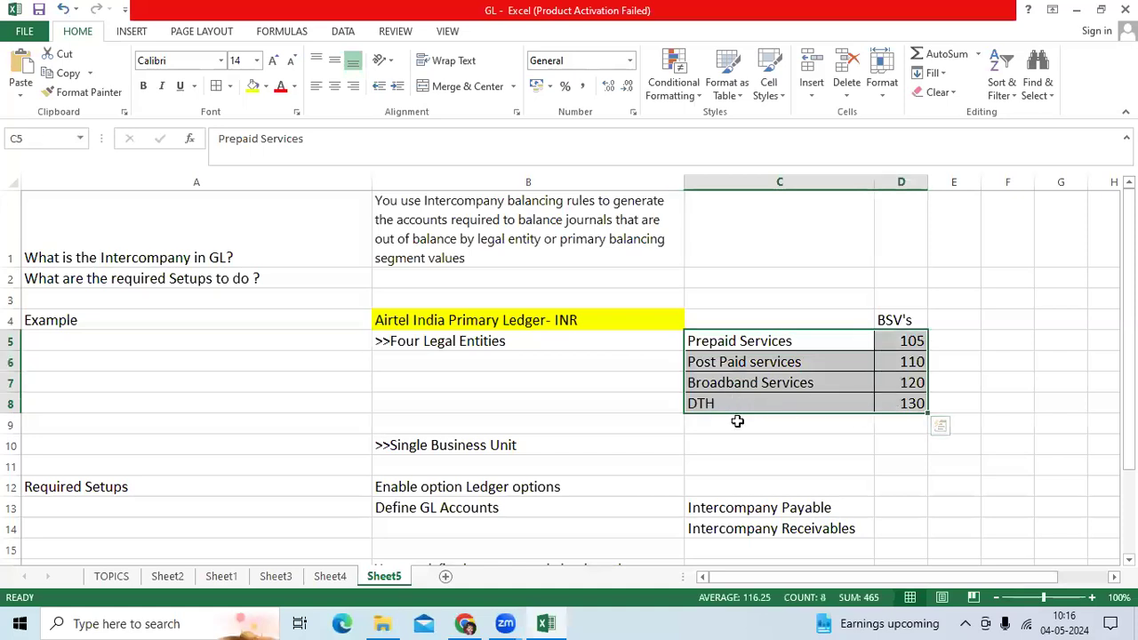
left_click(536, 444)
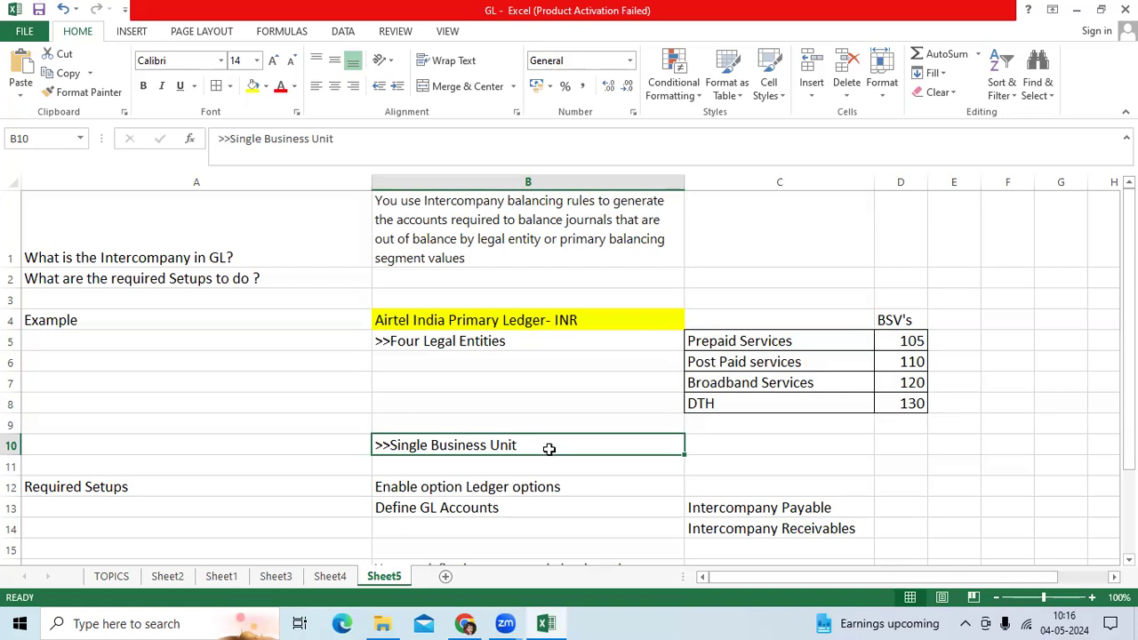
left_click_drag(721, 343, 885, 411)
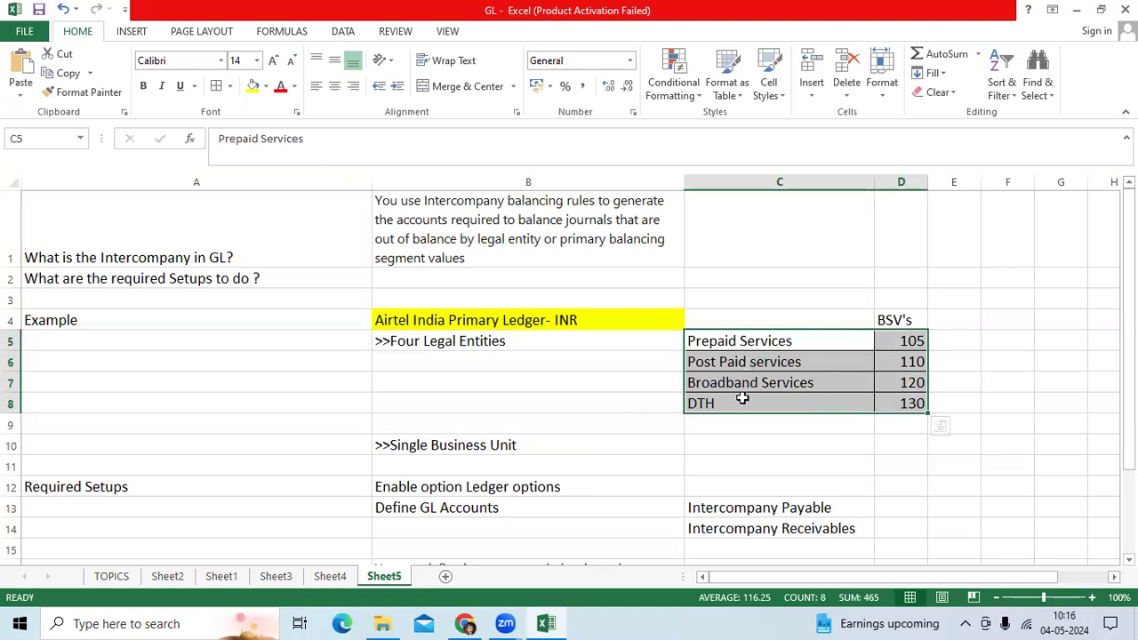
left_click(756, 363)
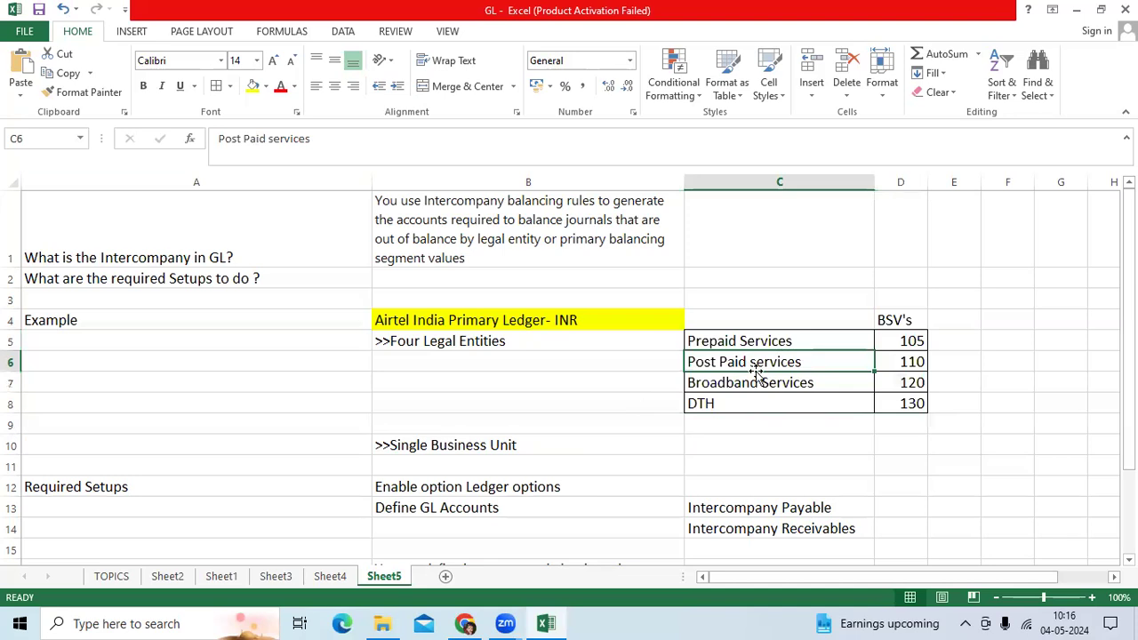
left_click(746, 341)
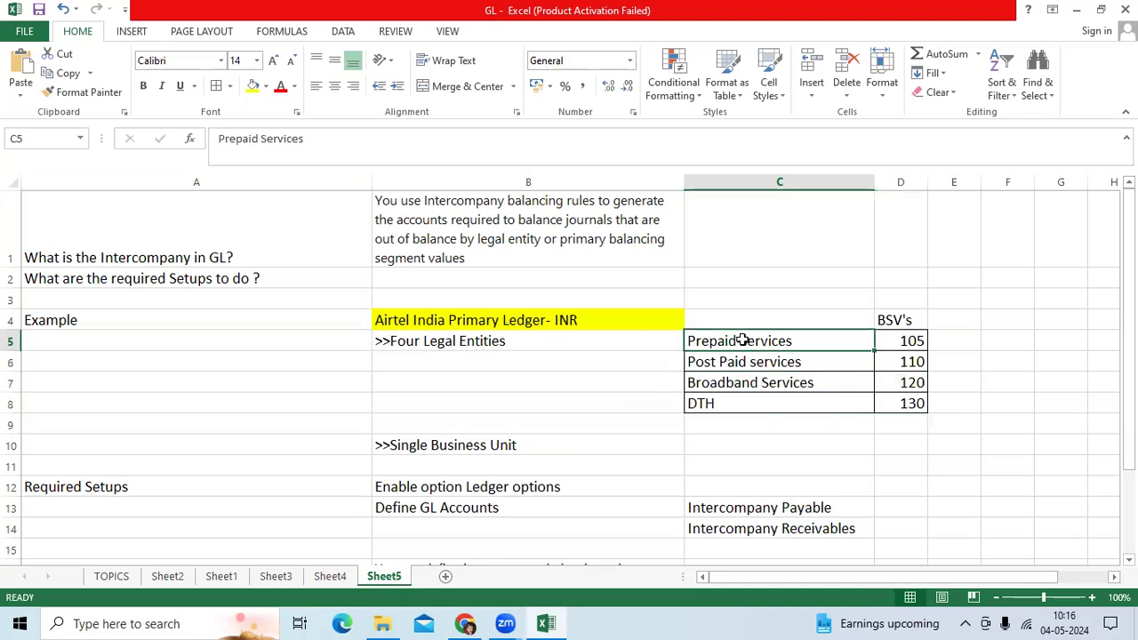
Fill Prepaid Services in C5 yellow and Post Paid services in C6 light red.
left_click(253, 87)
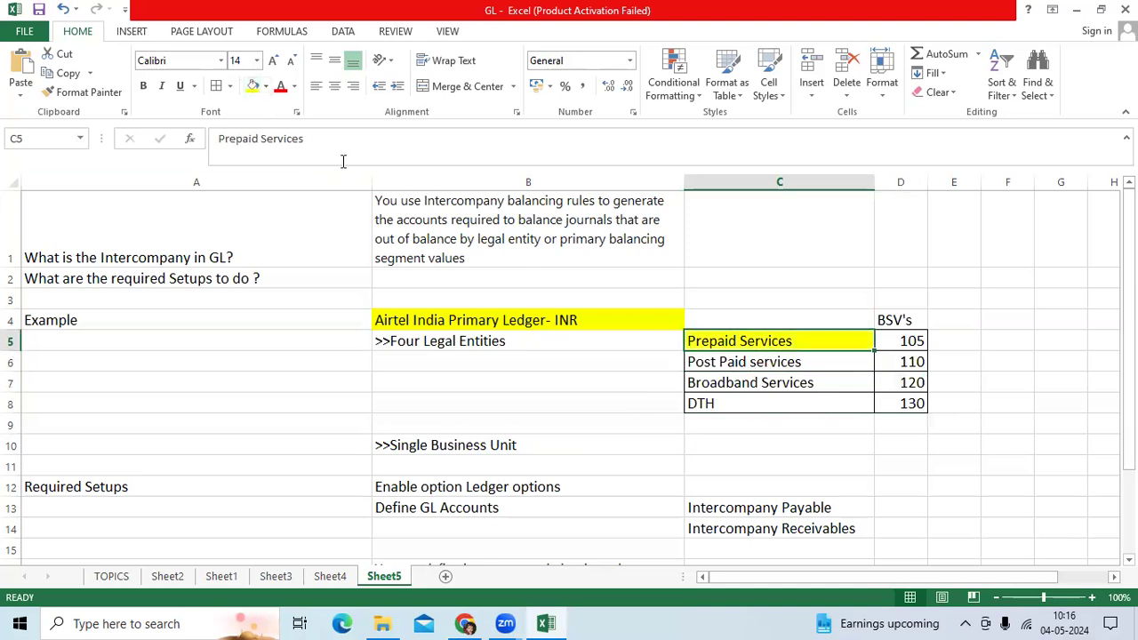
left_click(786, 363)
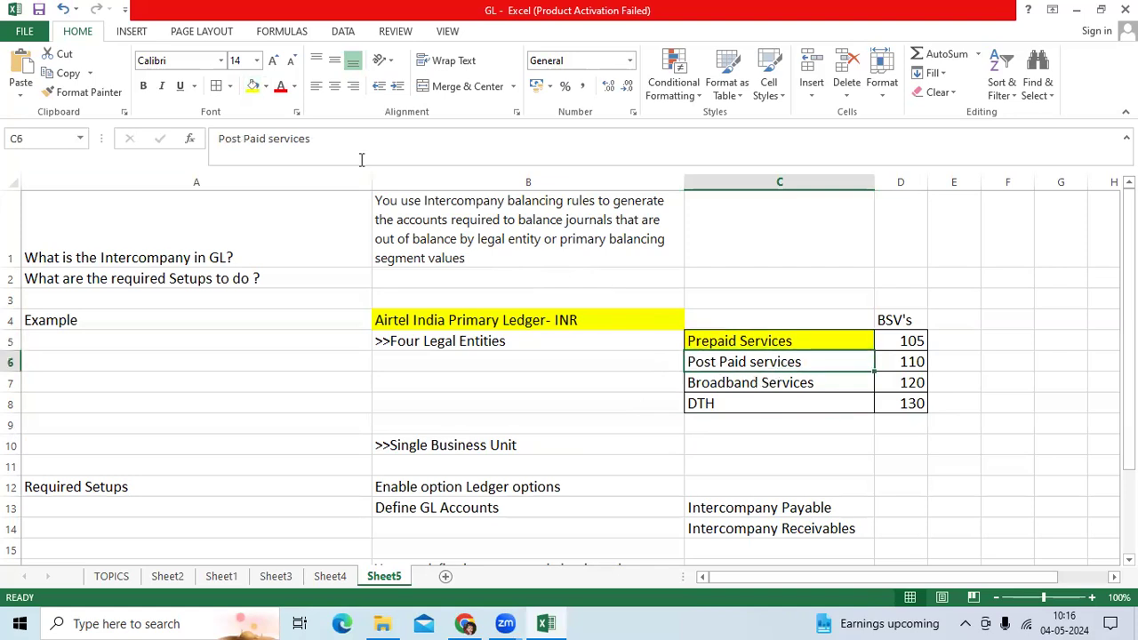
left_click(254, 88)
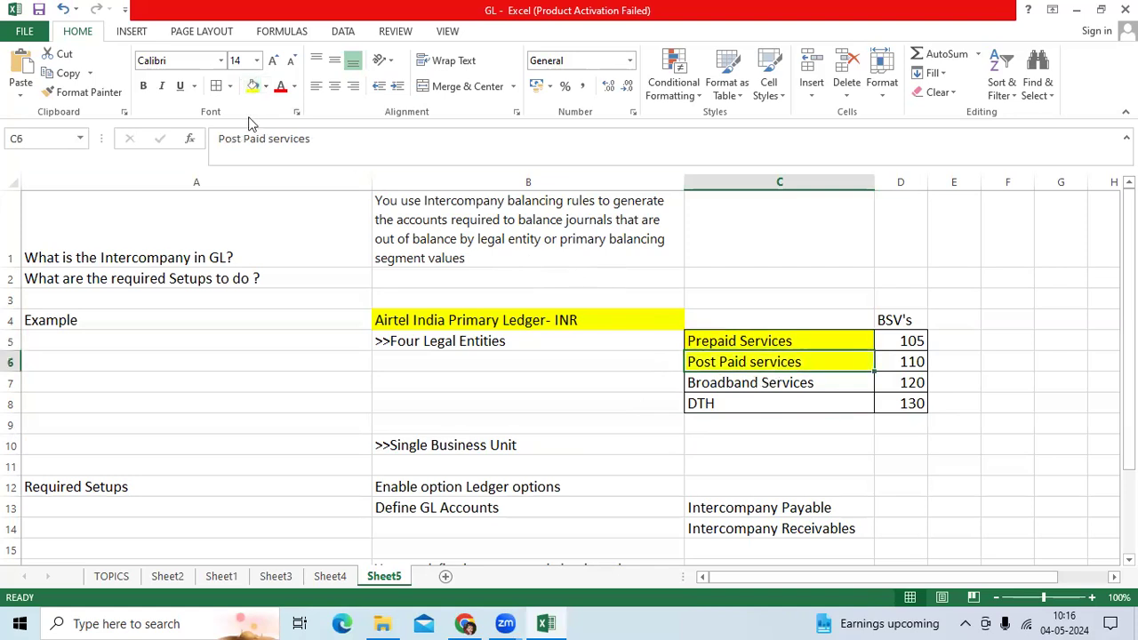
left_click(265, 87)
left_click(317, 157)
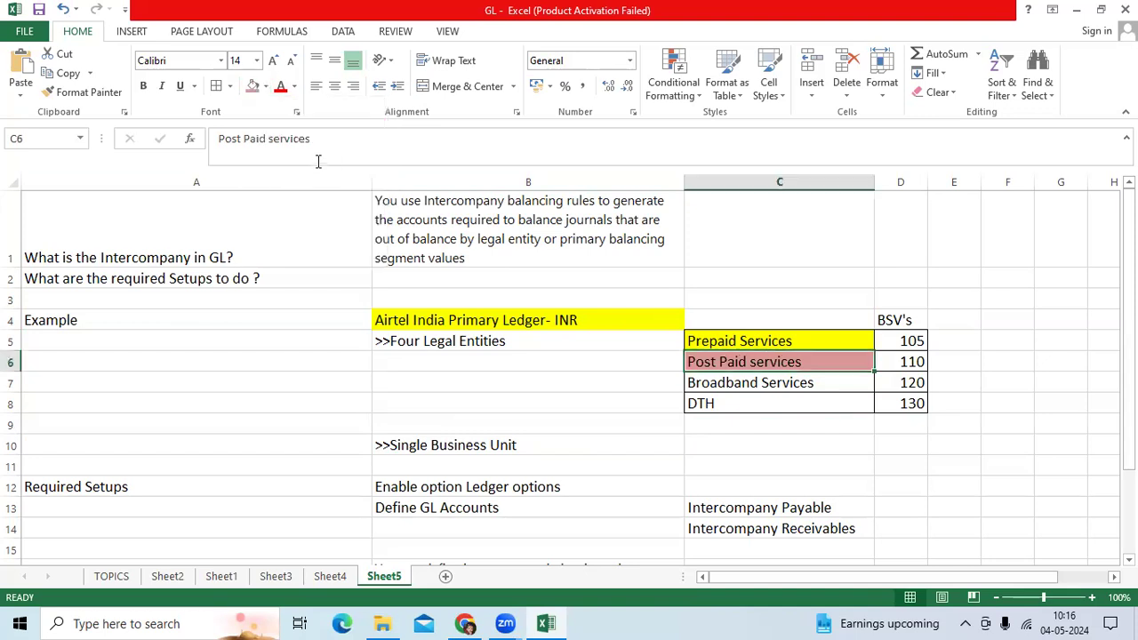
Point out the BSV values 105 and 110 in the table.
left_click(899, 343)
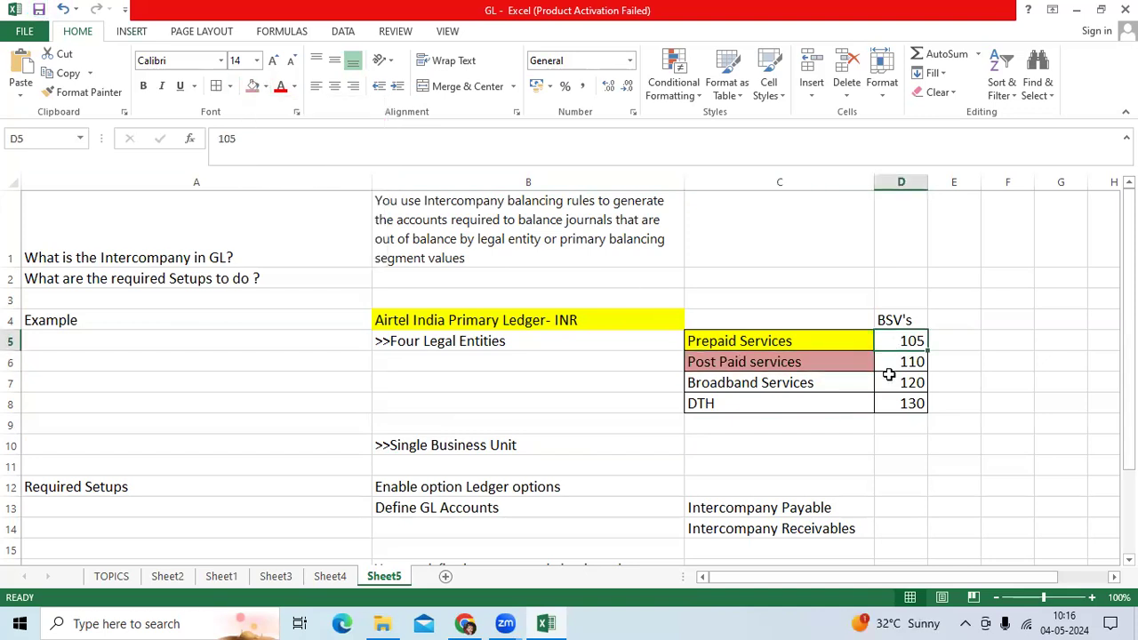
left_click(905, 362)
left_click(905, 339)
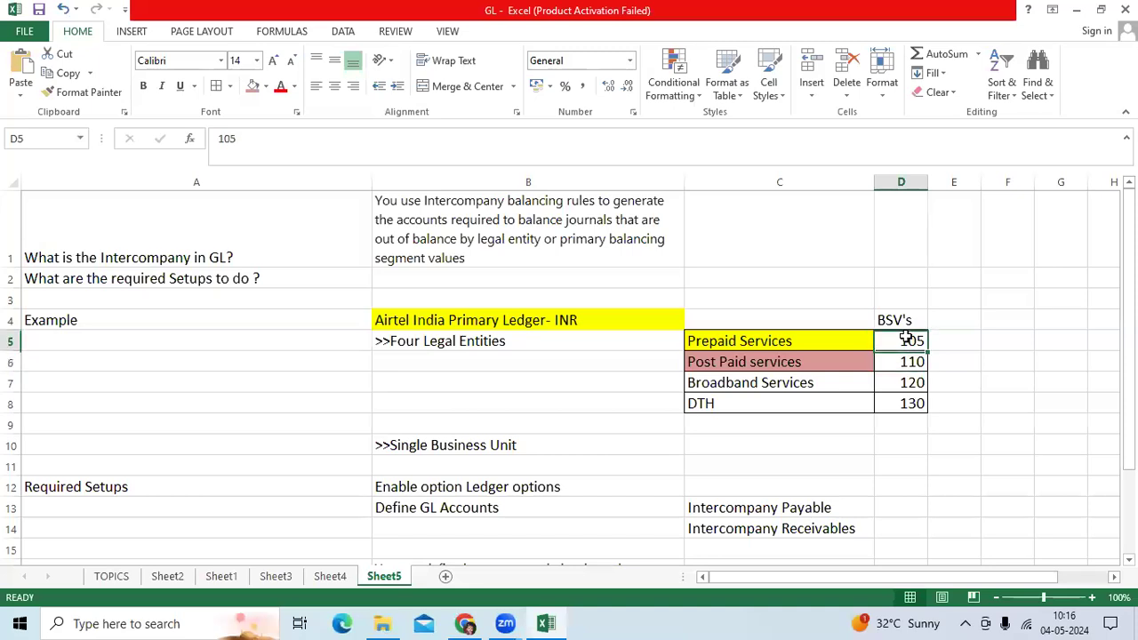
left_click(907, 362)
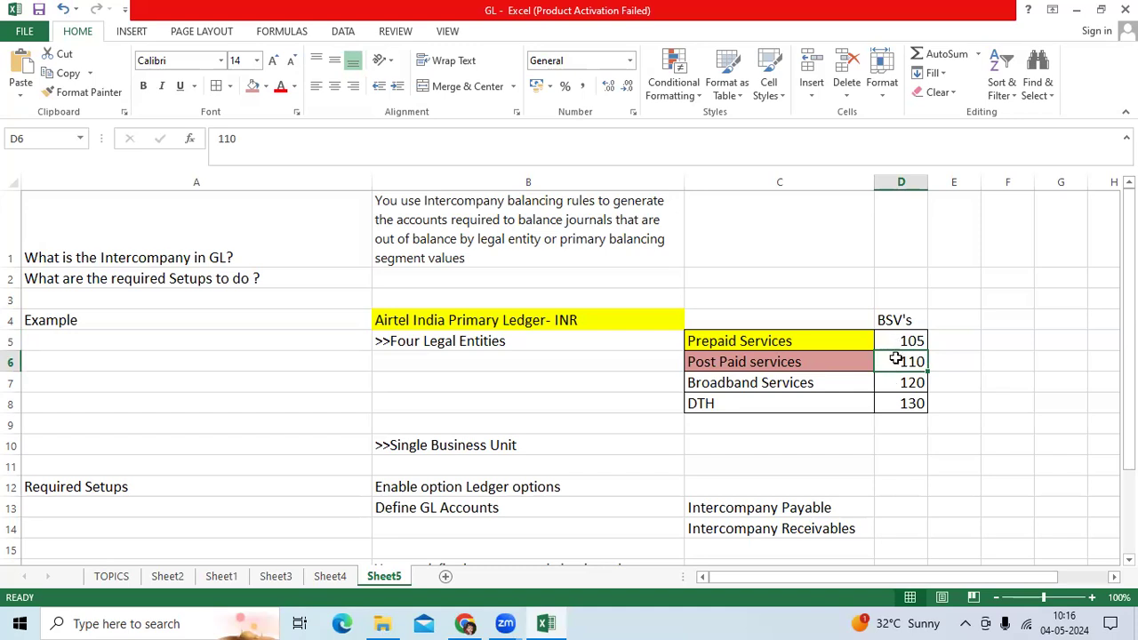
Walk through the intercompany question and the Required Setups note on enabling Ledger options, then return to Chrome.
left_click(208, 244)
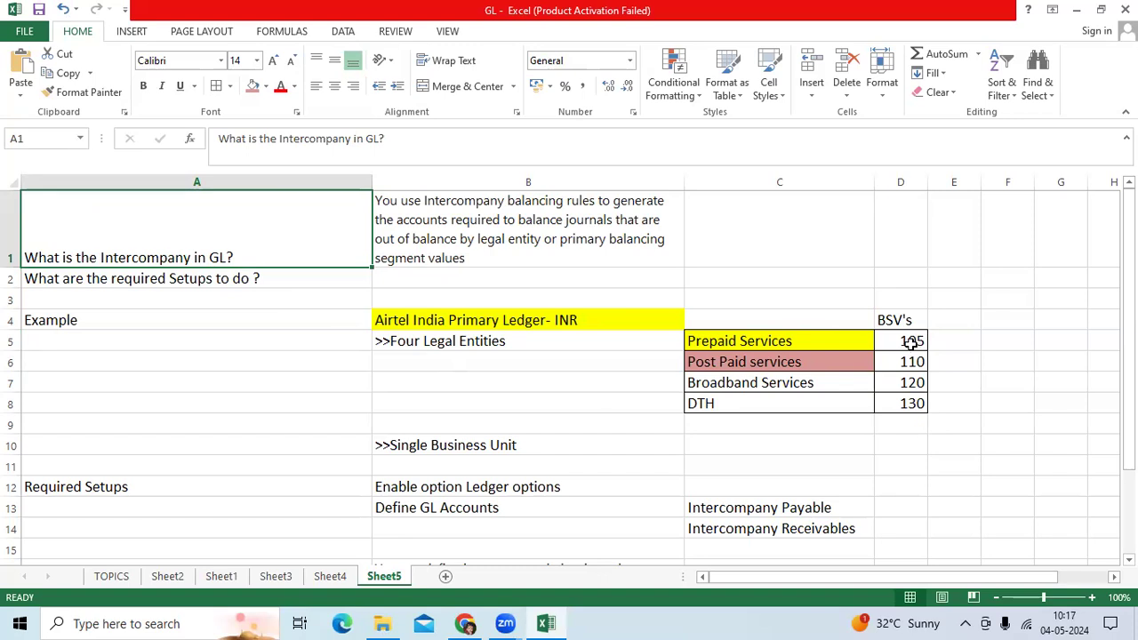
scroll(912, 343, "down", 1)
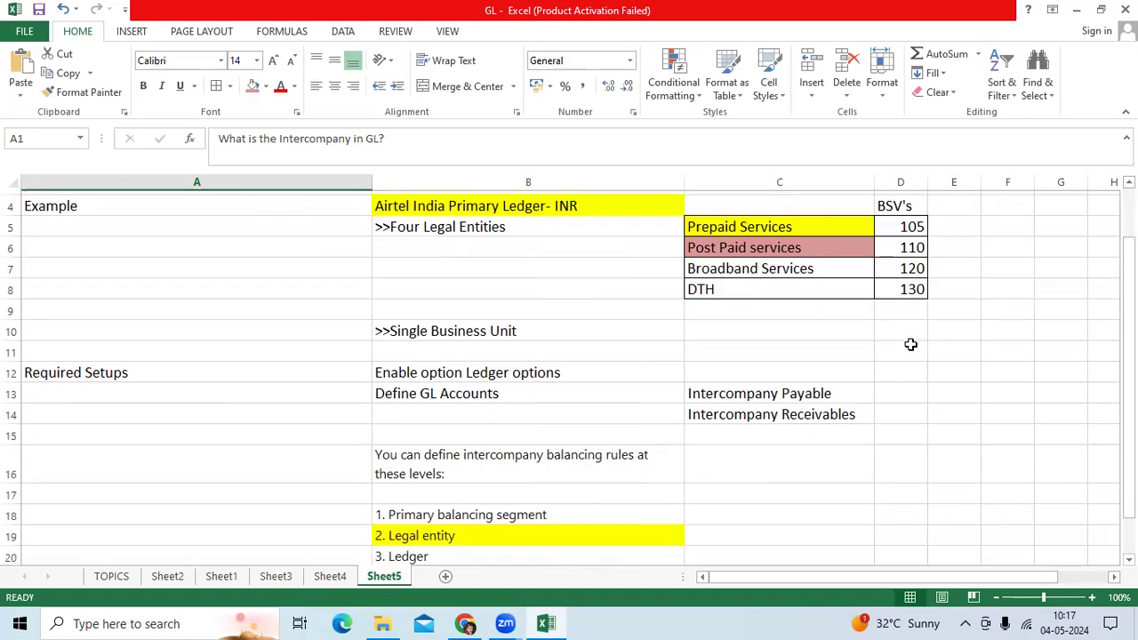
left_click(180, 370)
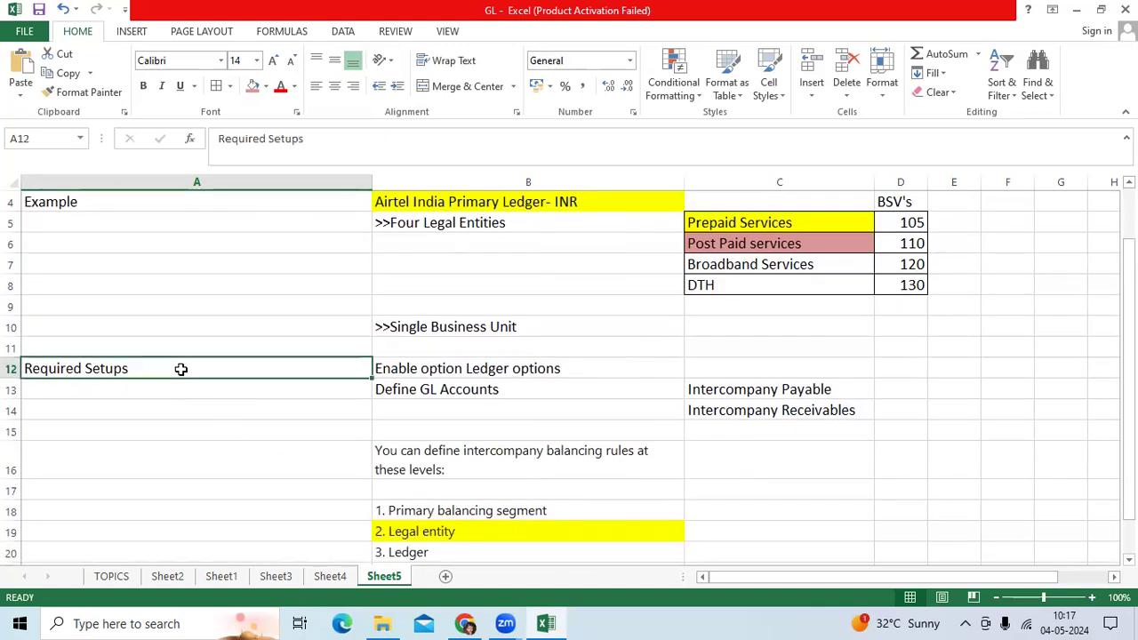
left_click(448, 372)
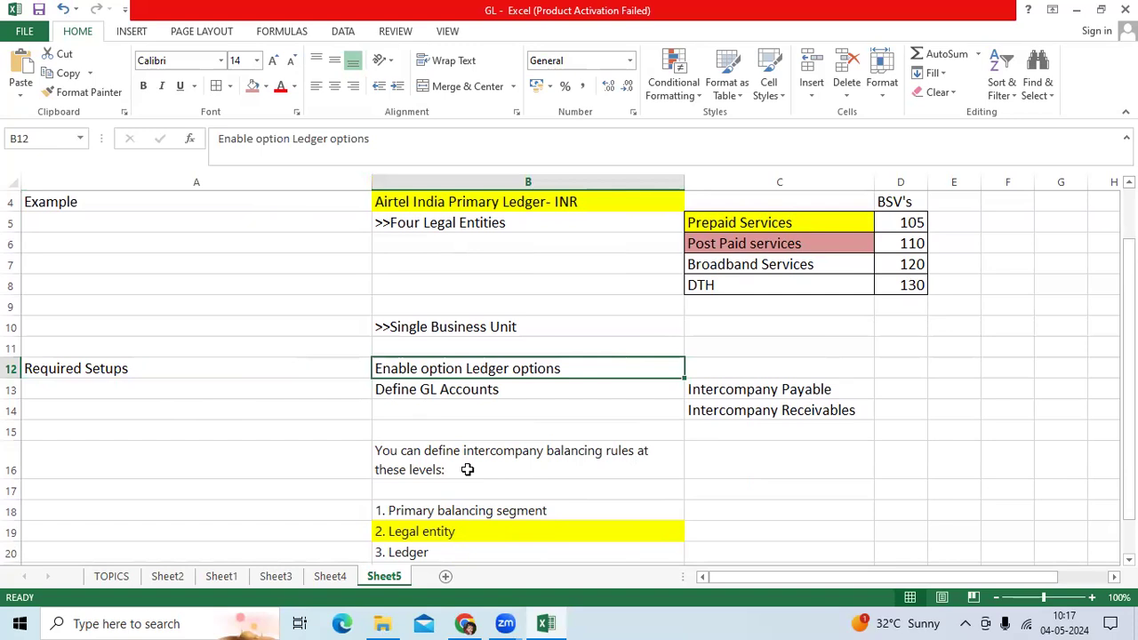
left_click(464, 623)
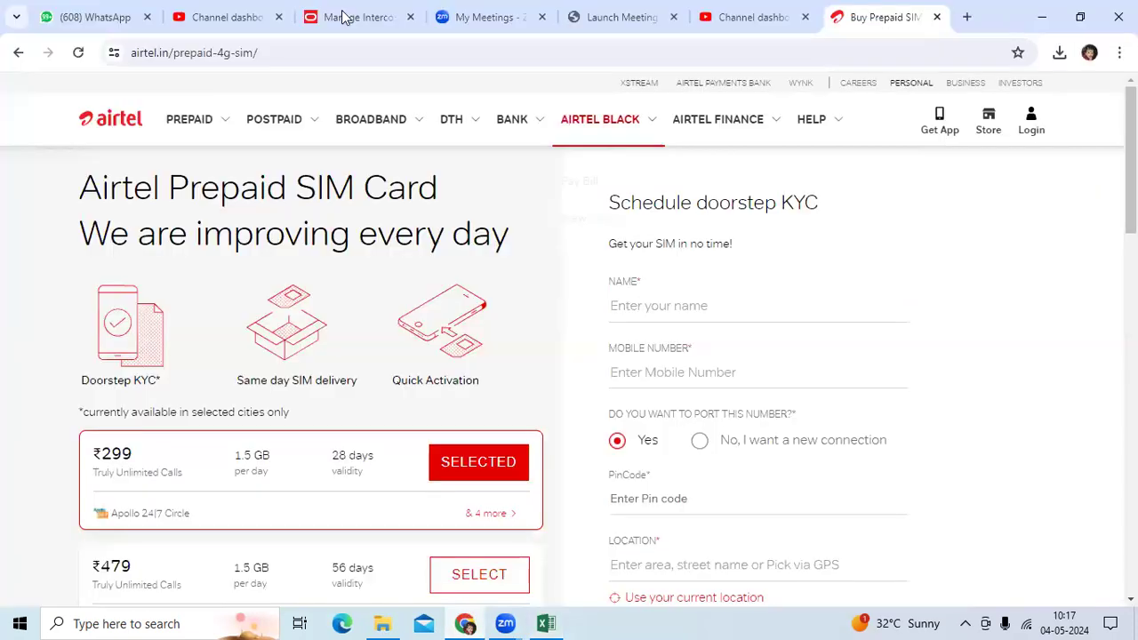
Open the General Ledger Specify Ledger Options for Panasonic India - PL and scroll through its settings.
left_click(345, 17)
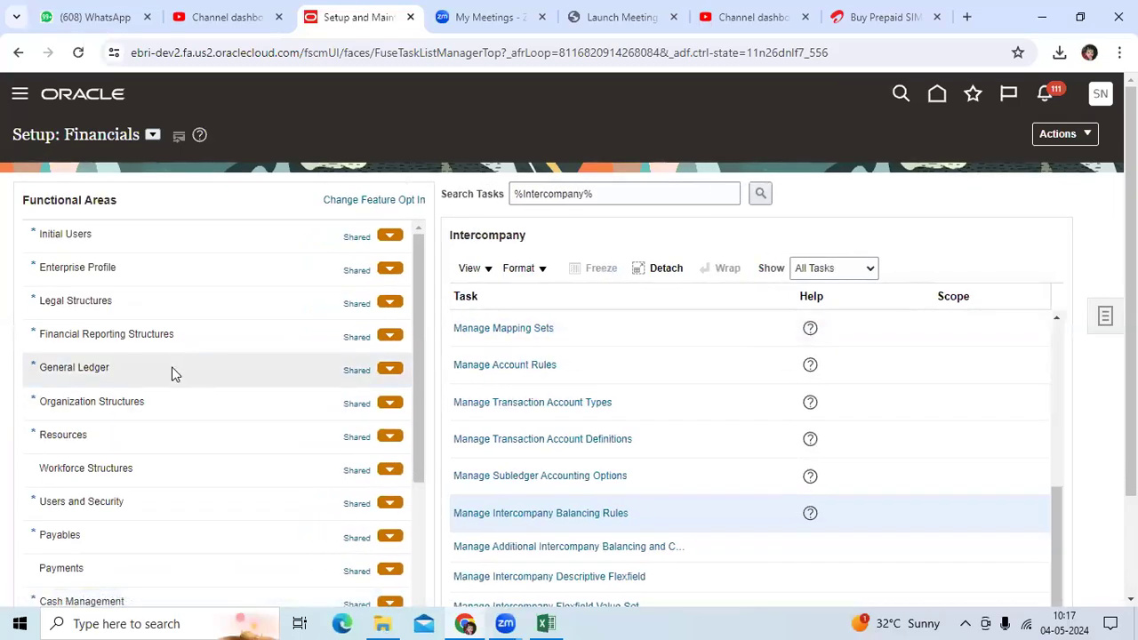
left_click(174, 374)
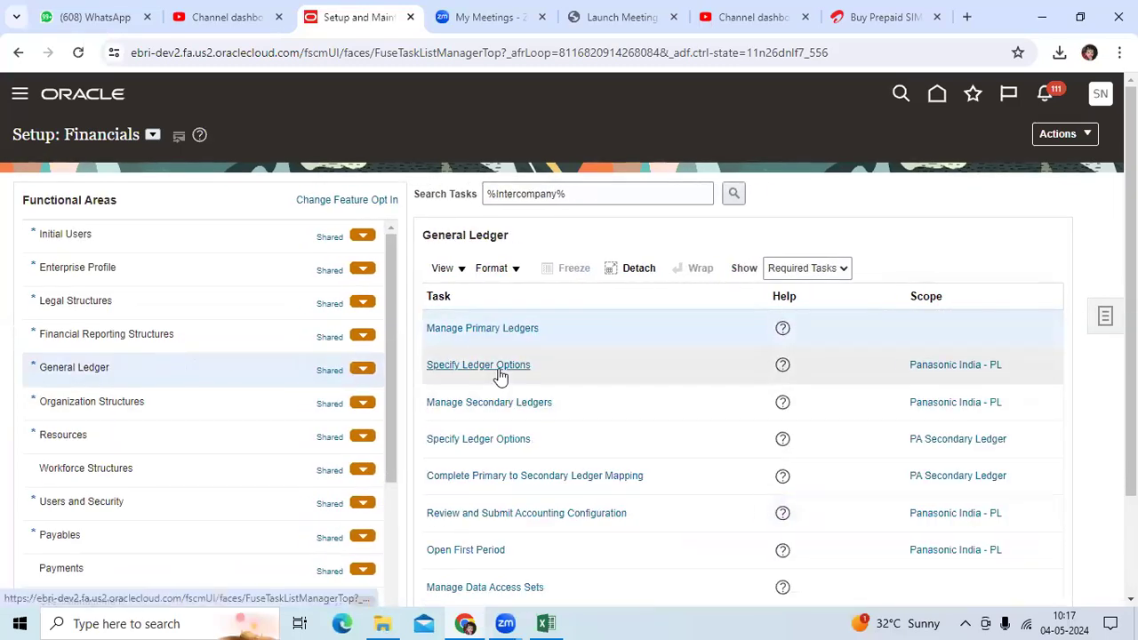
left_click(498, 367)
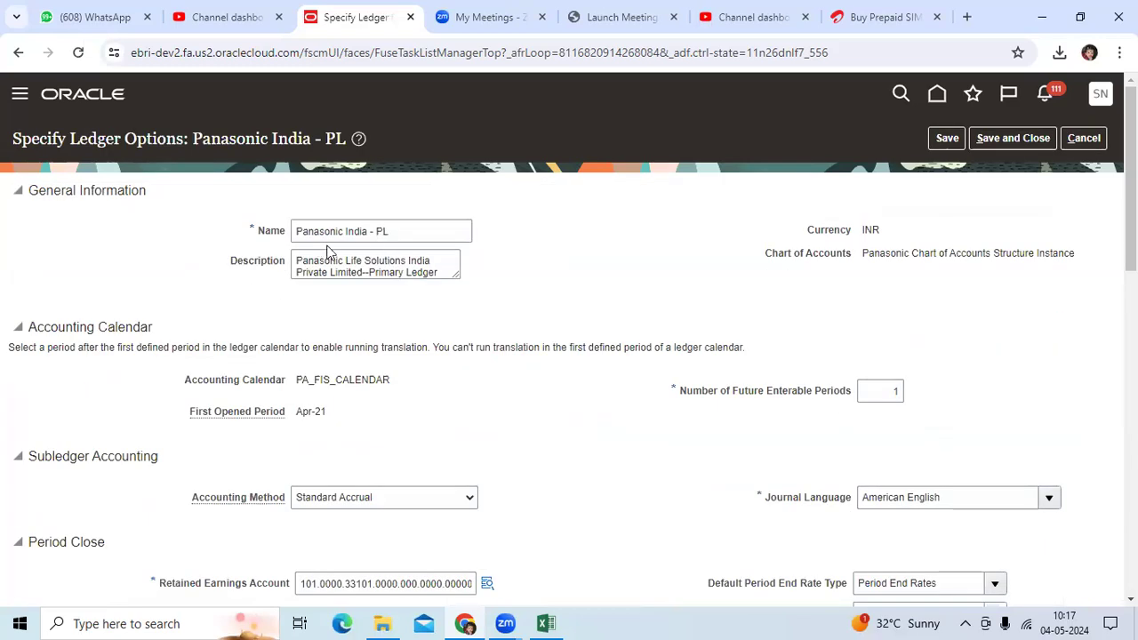
scroll(427, 340, "down", 10)
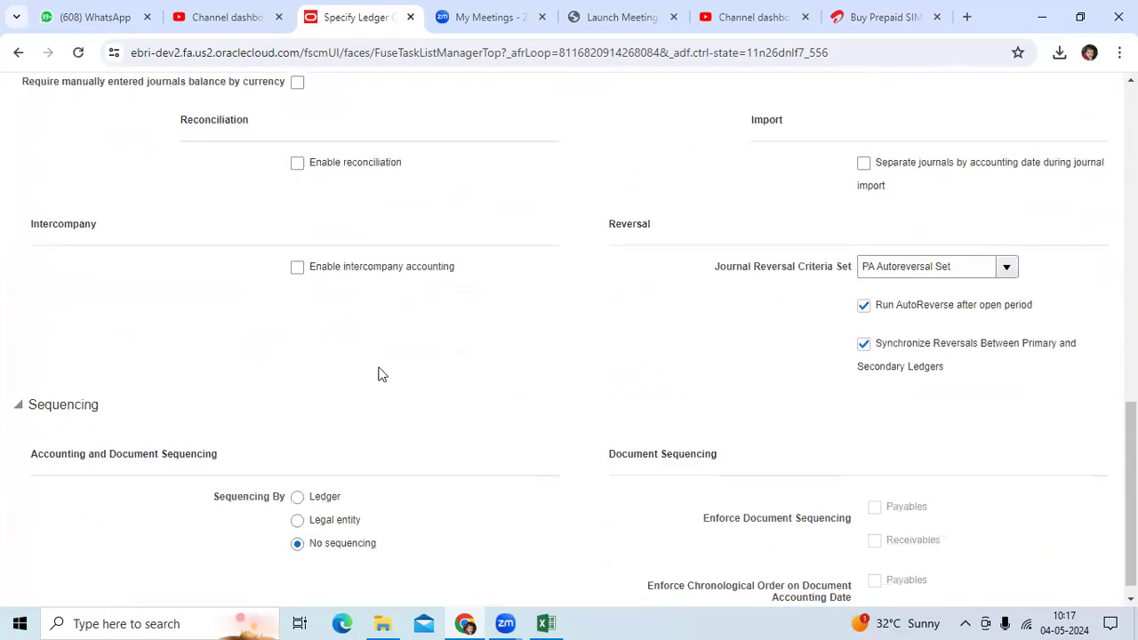
scroll(951, 195, "up", 6)
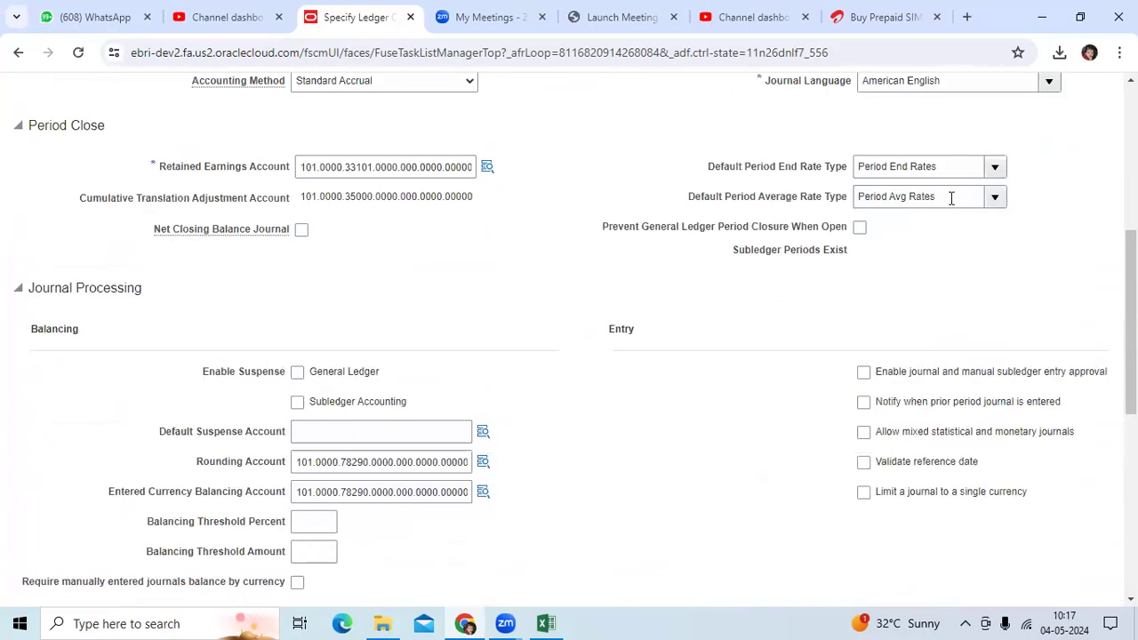
scroll(1019, 178, "up", 5)
Cancel the ledger options and review the ZZ_LE1–ZZ_LE2 rules in Manage Intercompany Balancing Rules.
left_click(1086, 141)
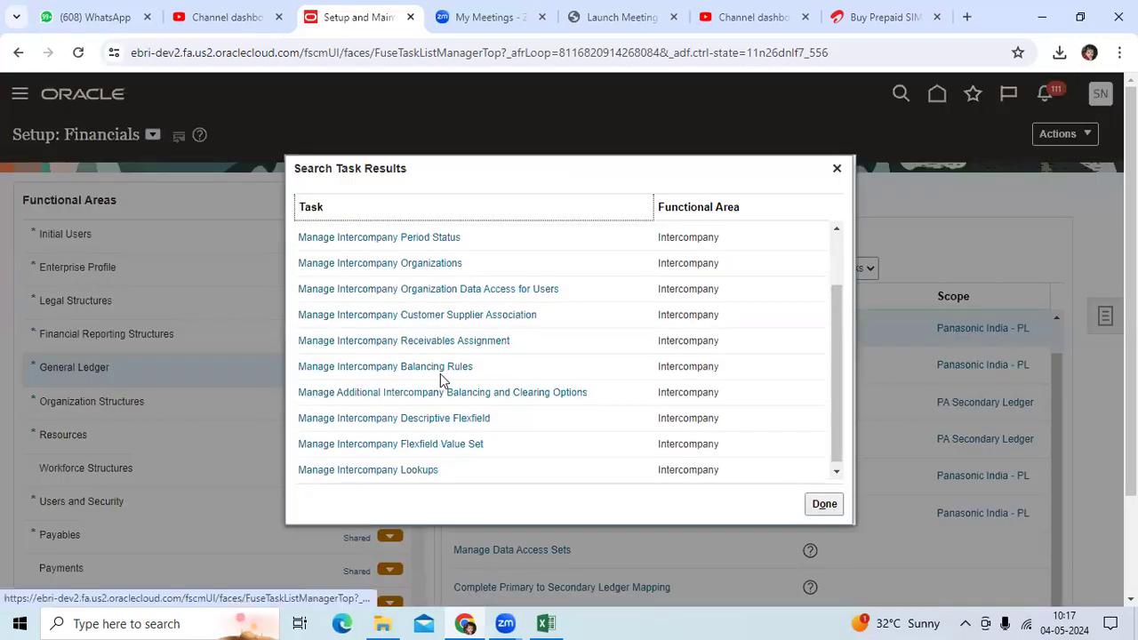
left_click(444, 368)
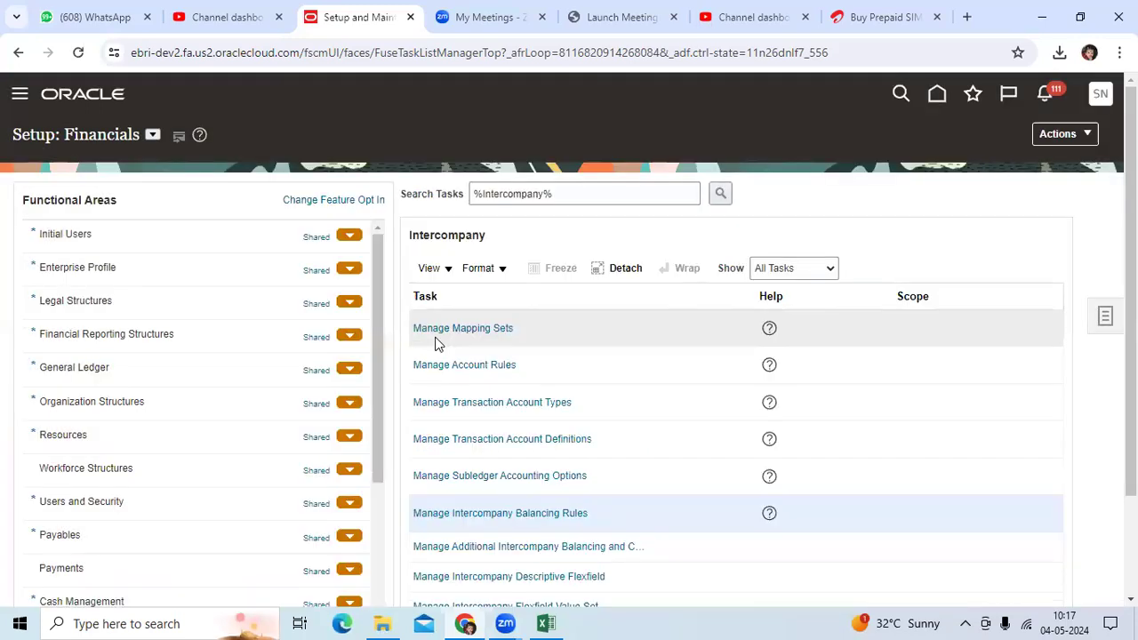
left_click(552, 516)
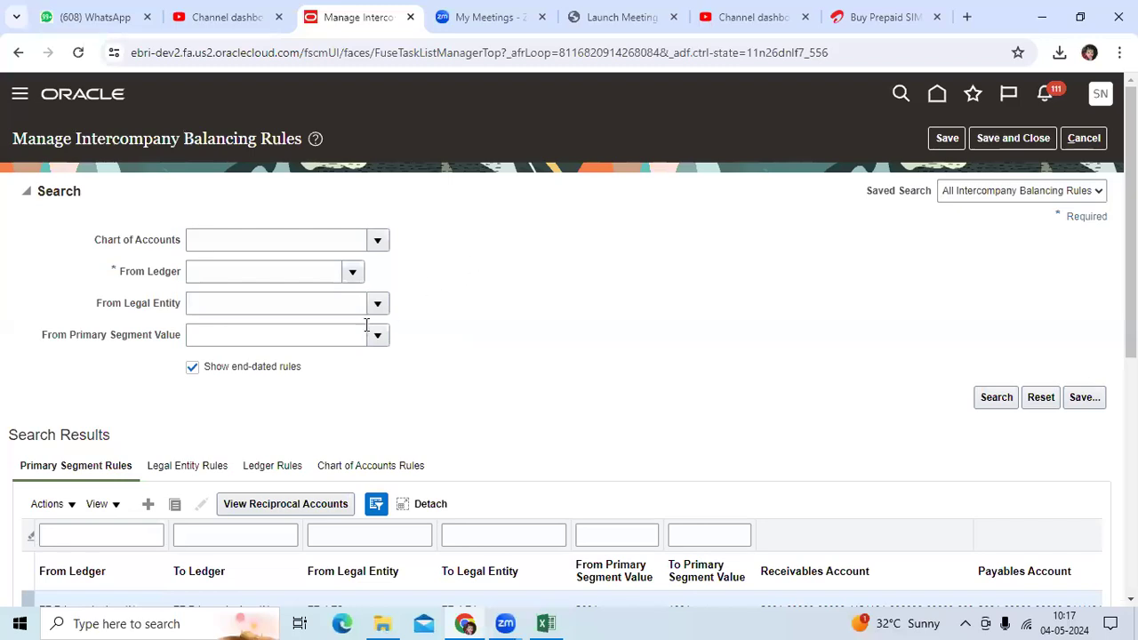
scroll(367, 326, "down", 3)
scroll(190, 235, "up", 3)
scroll(196, 341, "down", 4)
scroll(124, 382, "up", 1)
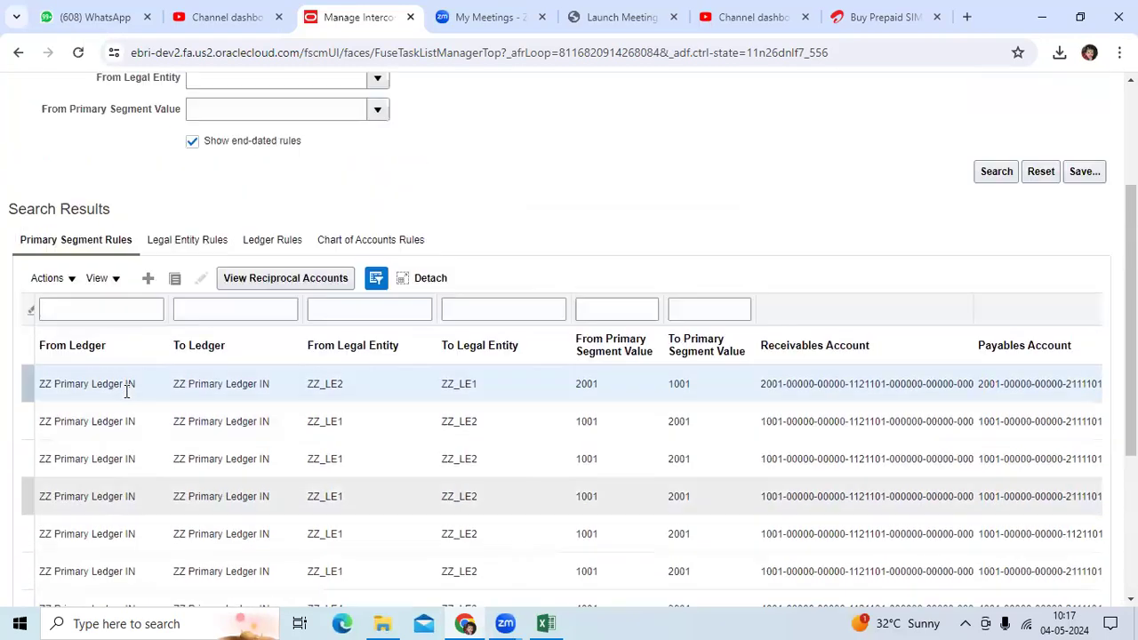
scroll(111, 413, "up", 2)
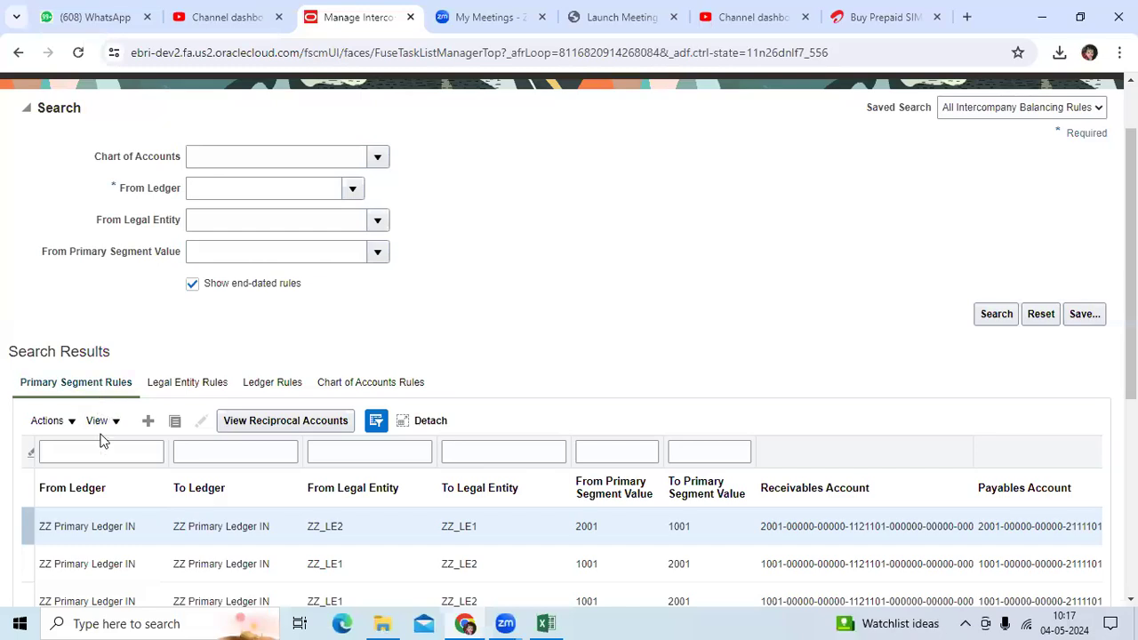
left_click(171, 391)
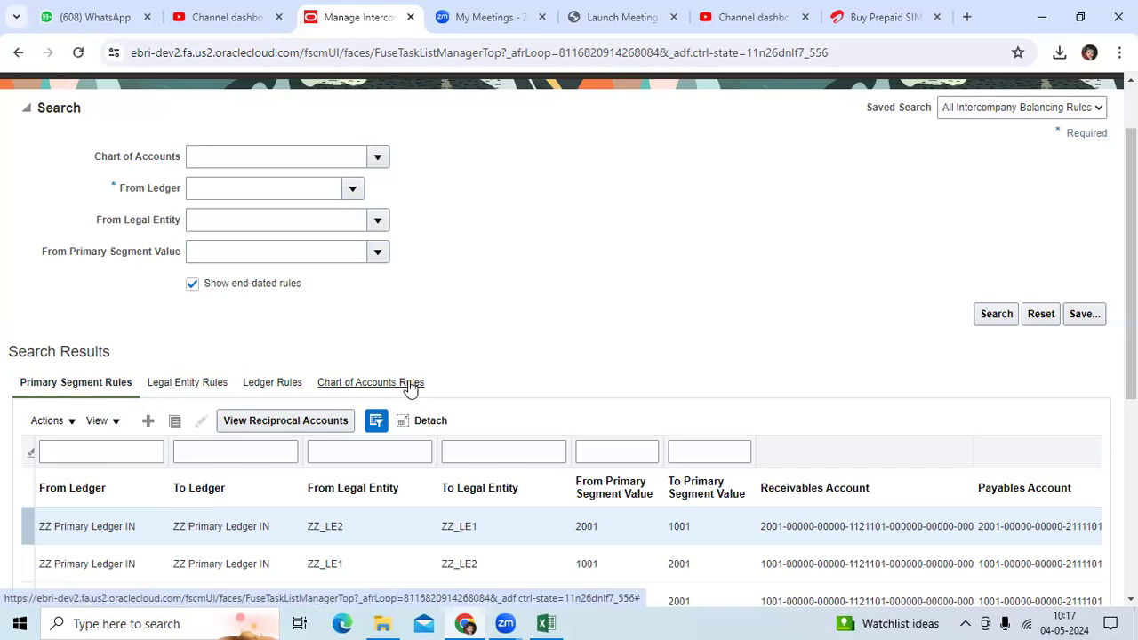
left_click(180, 391)
mouse_move(548, 622)
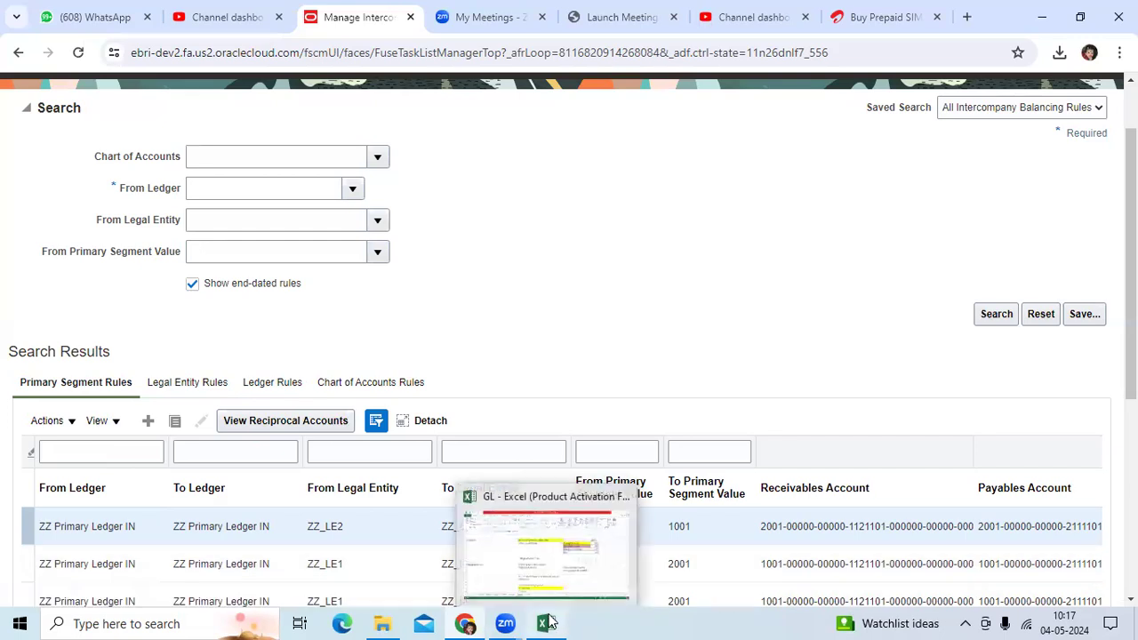
left_click(535, 461)
scroll(483, 511, "down", 1)
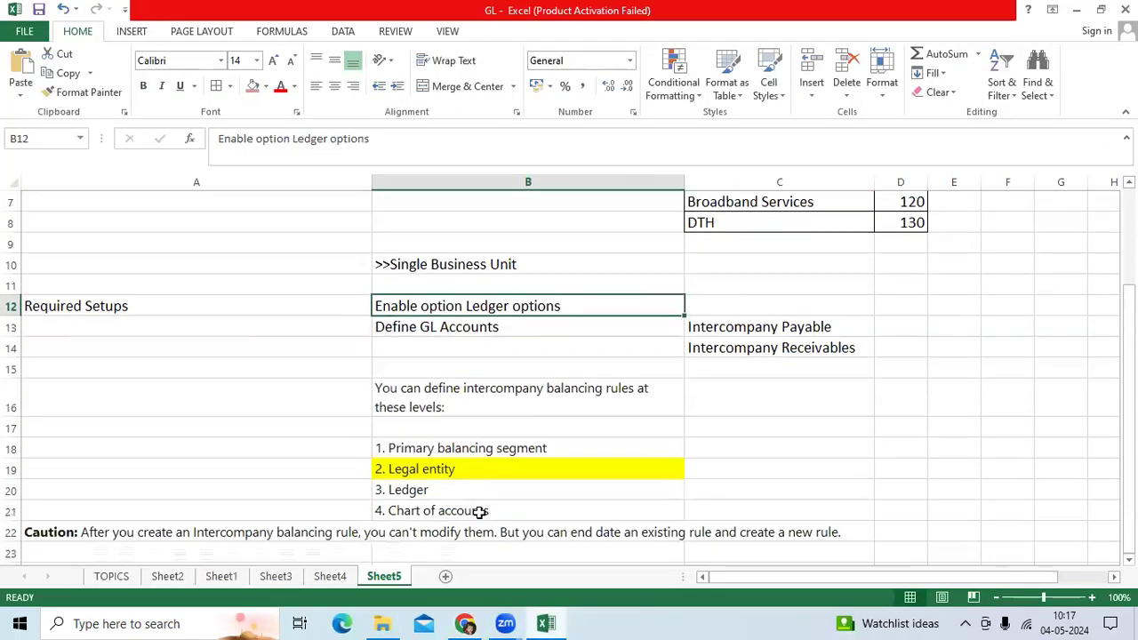
left_click(514, 327)
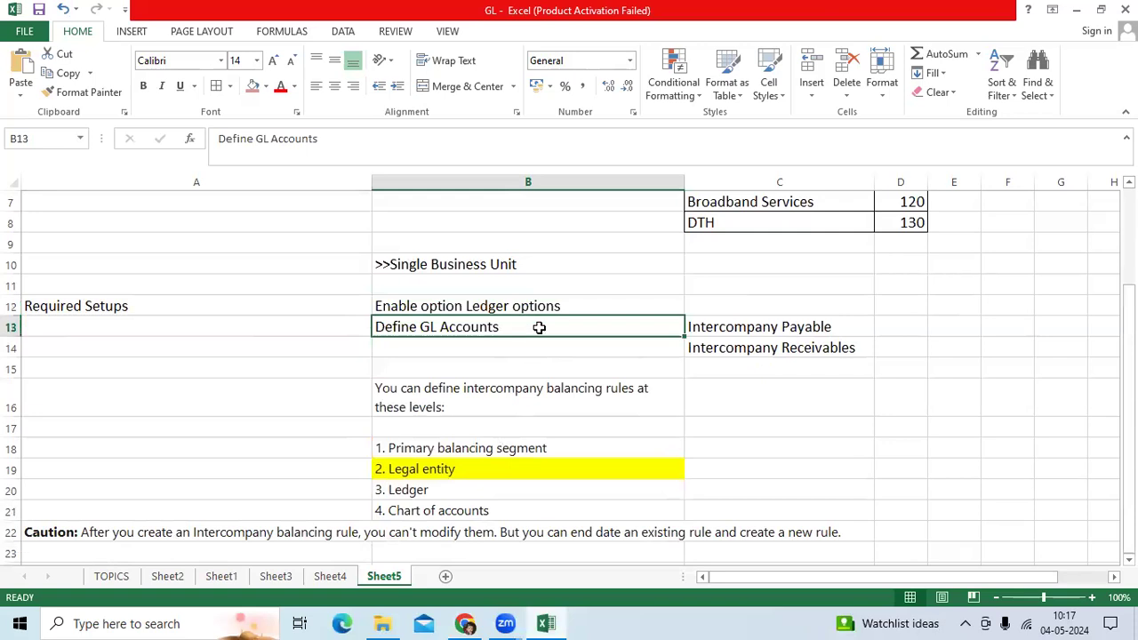
left_click(729, 329)
left_click(723, 347)
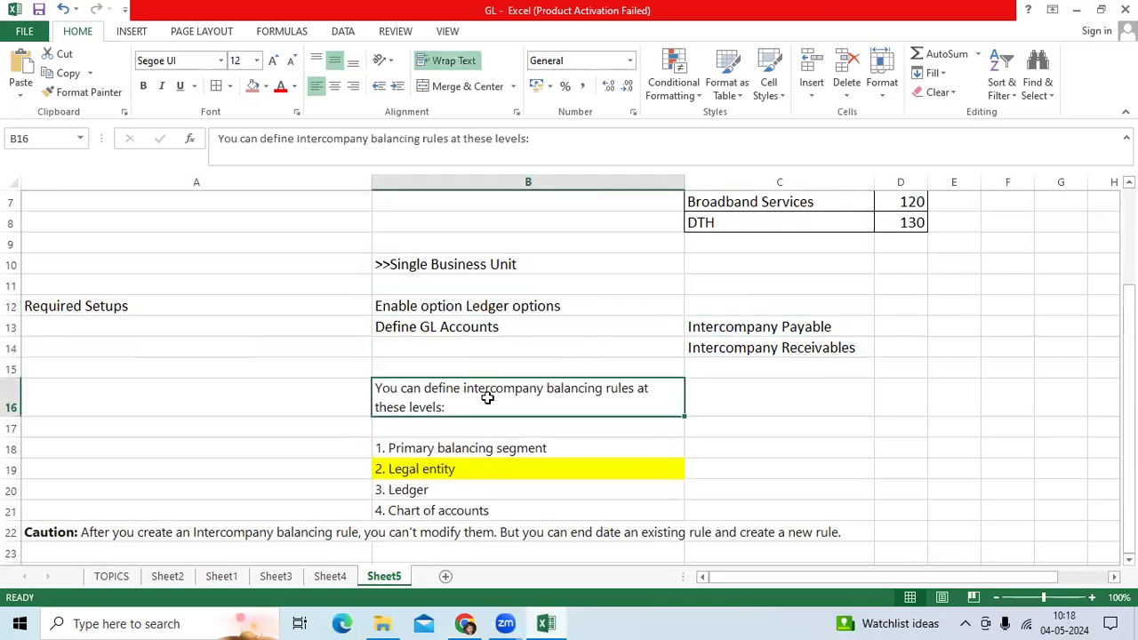
left_click(472, 307)
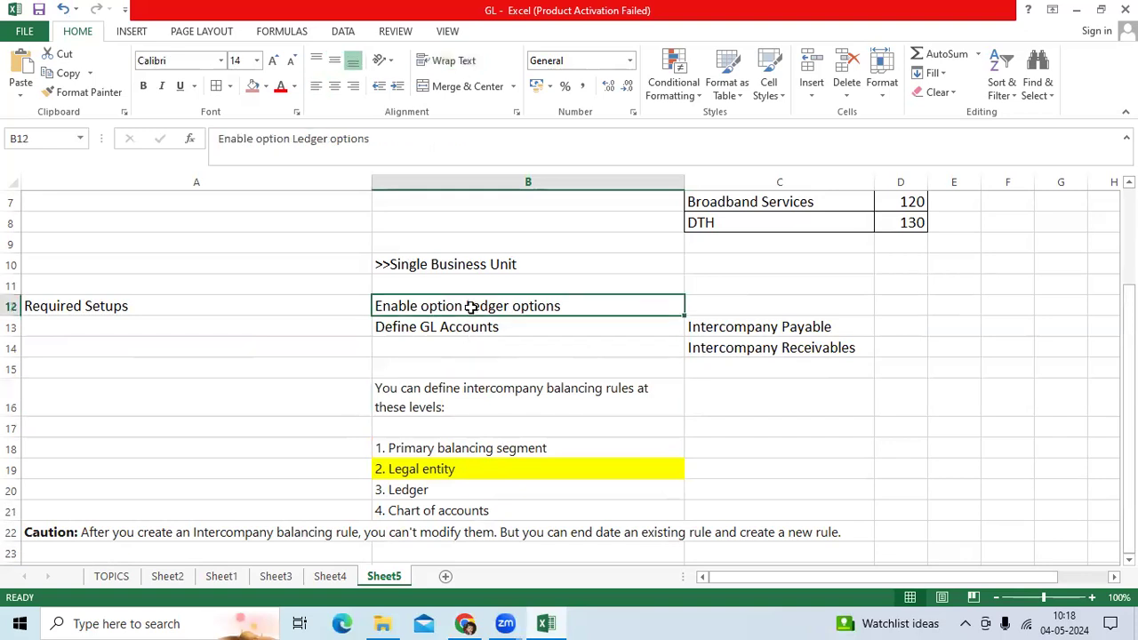
scroll(457, 417, "down", 1)
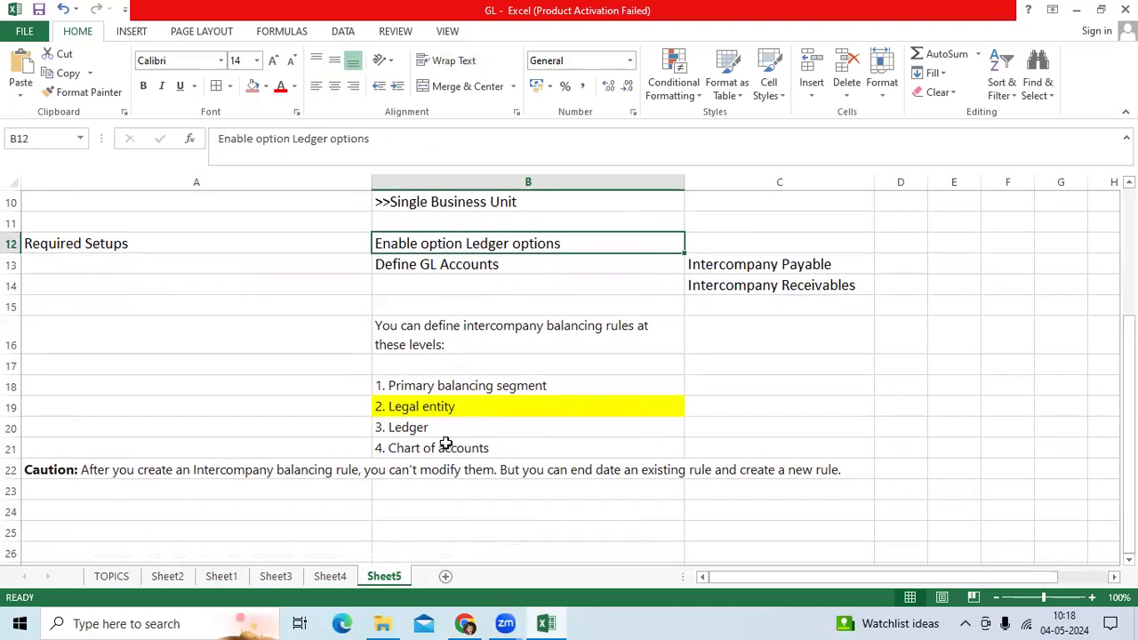
Bring the Manage Intercompany Balancing Rules page in Chrome back to the front.
left_click(464, 623)
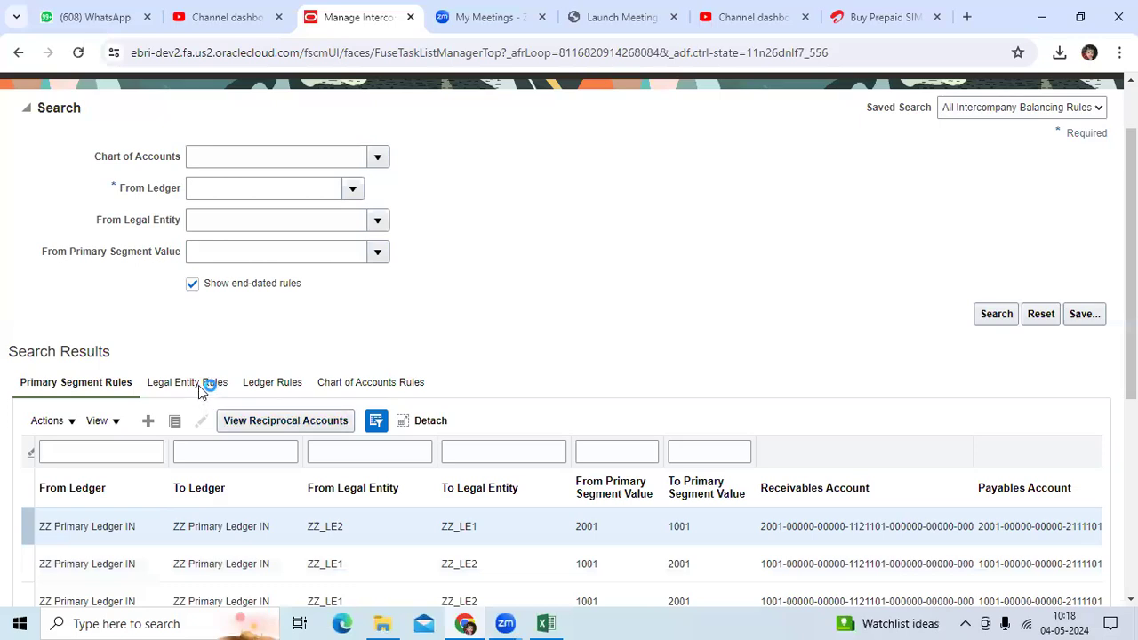